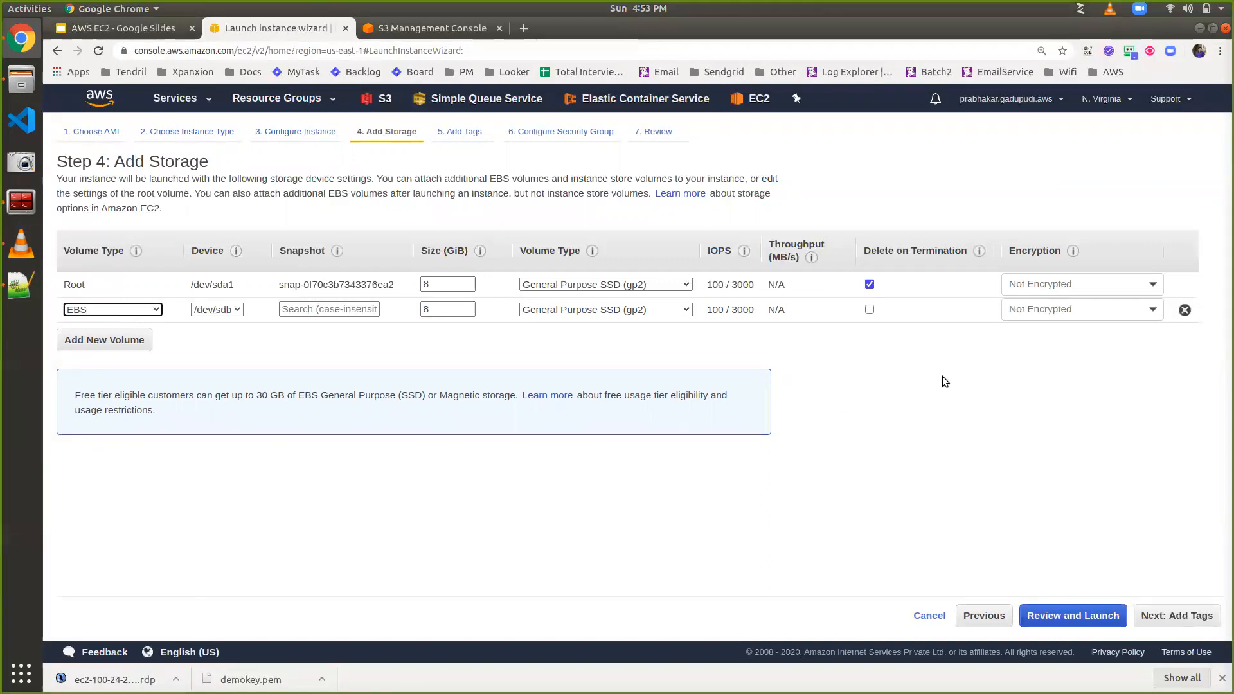
# Remove the additional EBS volume and launch the Ubuntu t2.micro instance with the existing demokey key pair
pyautogui.click(1184, 310)
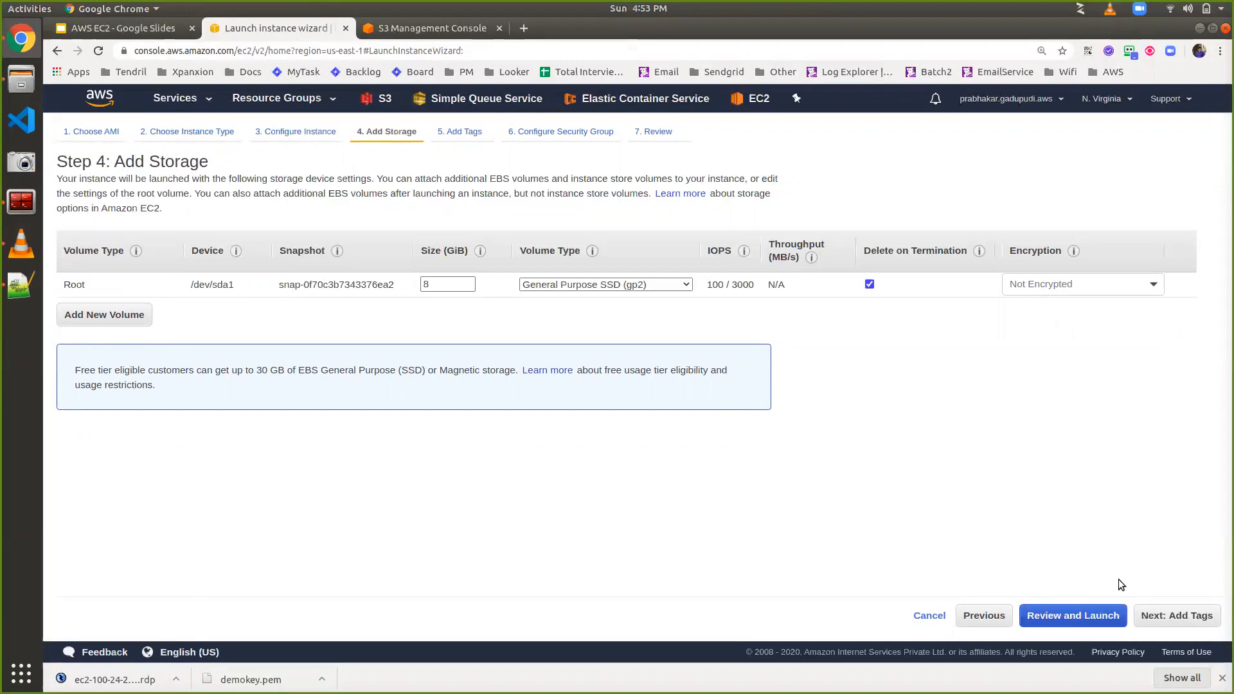
pyautogui.click(1112, 615)
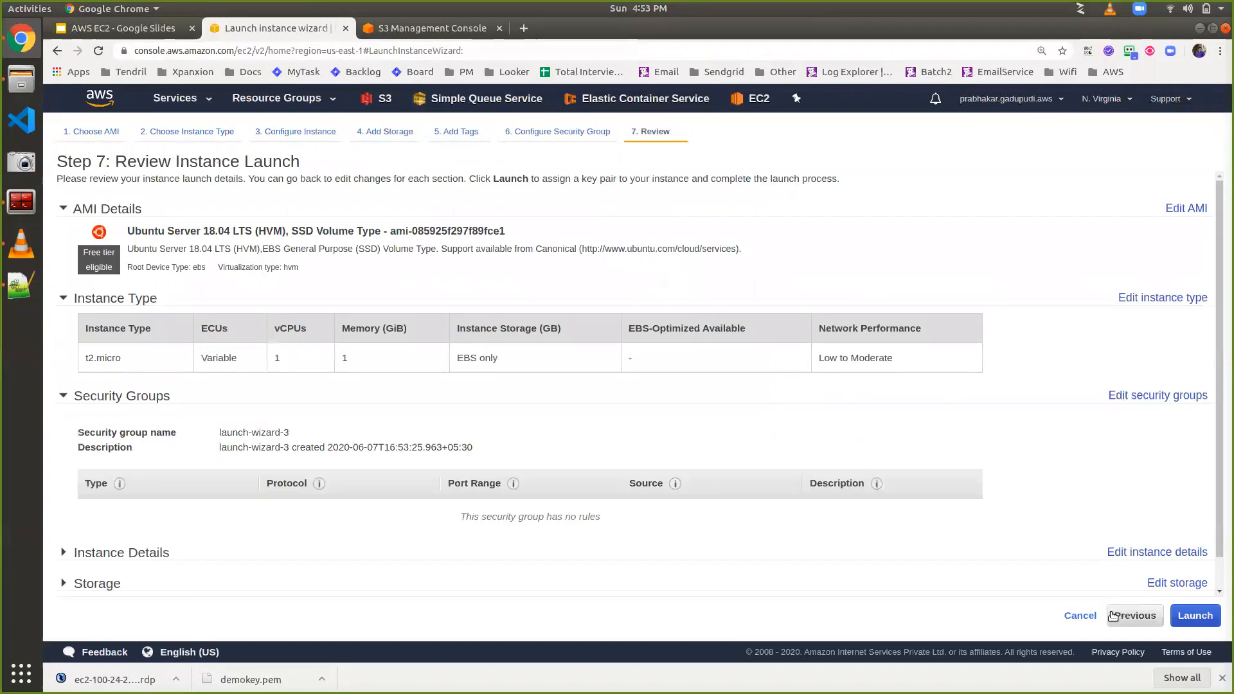
pyautogui.click(1192, 621)
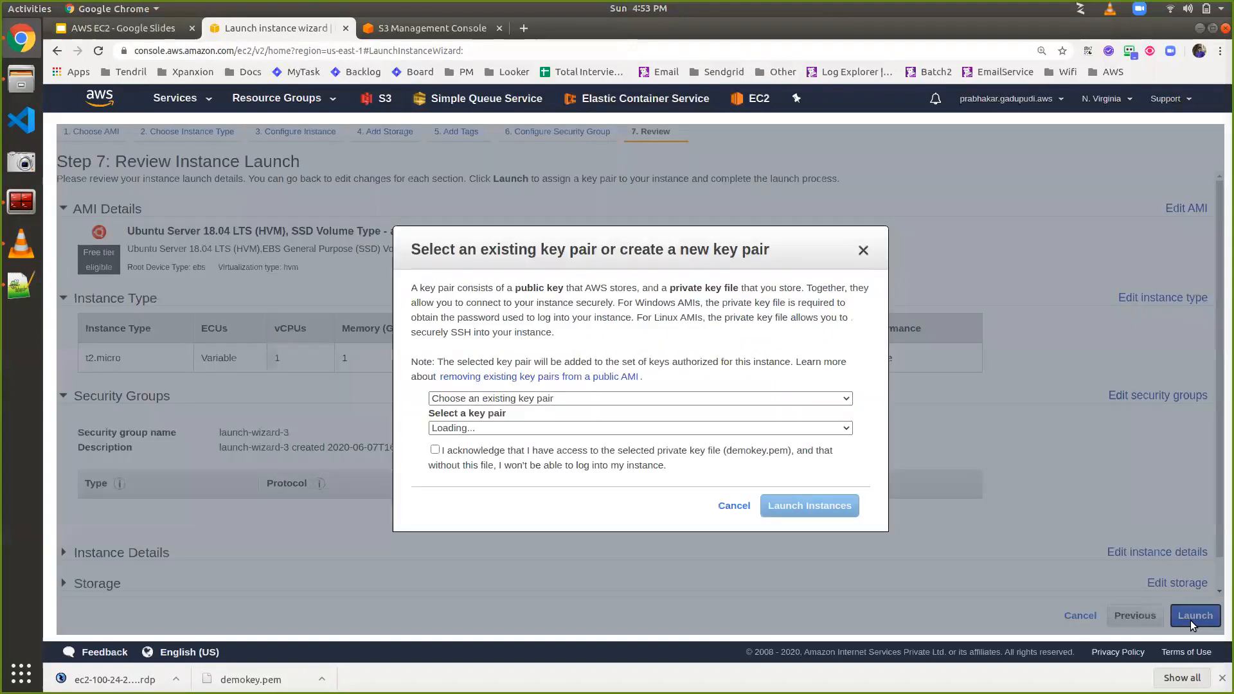
pyautogui.click(434, 449)
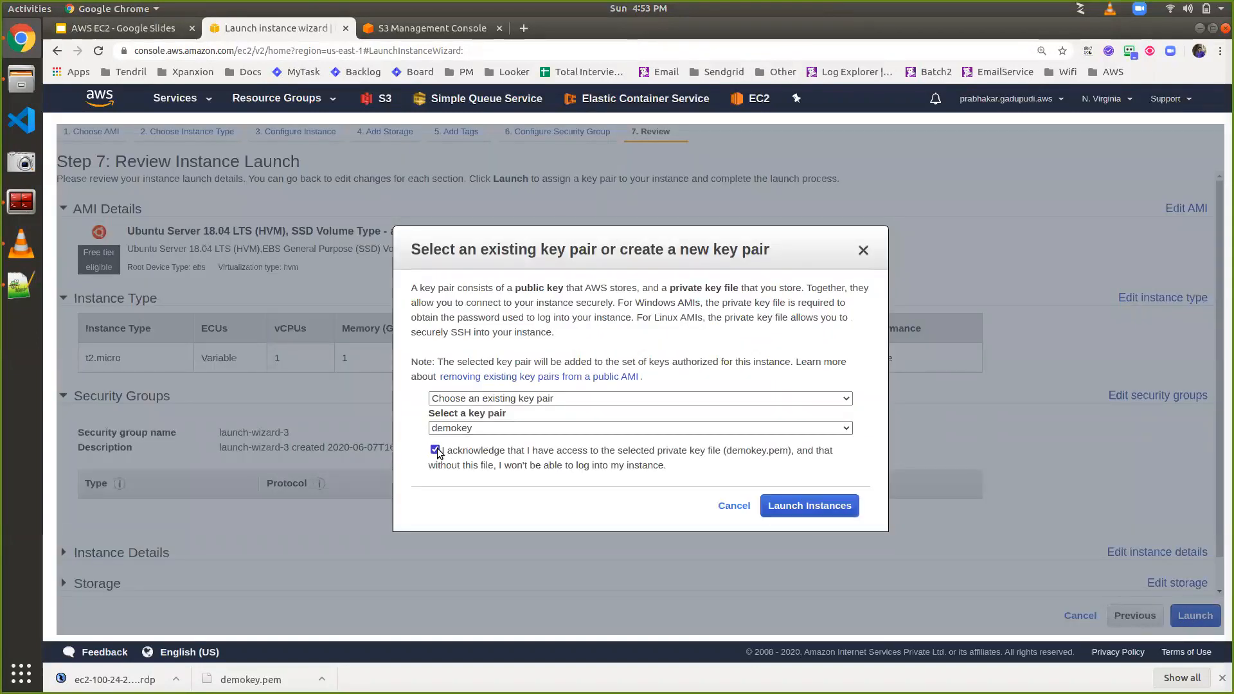
pyautogui.click(793, 505)
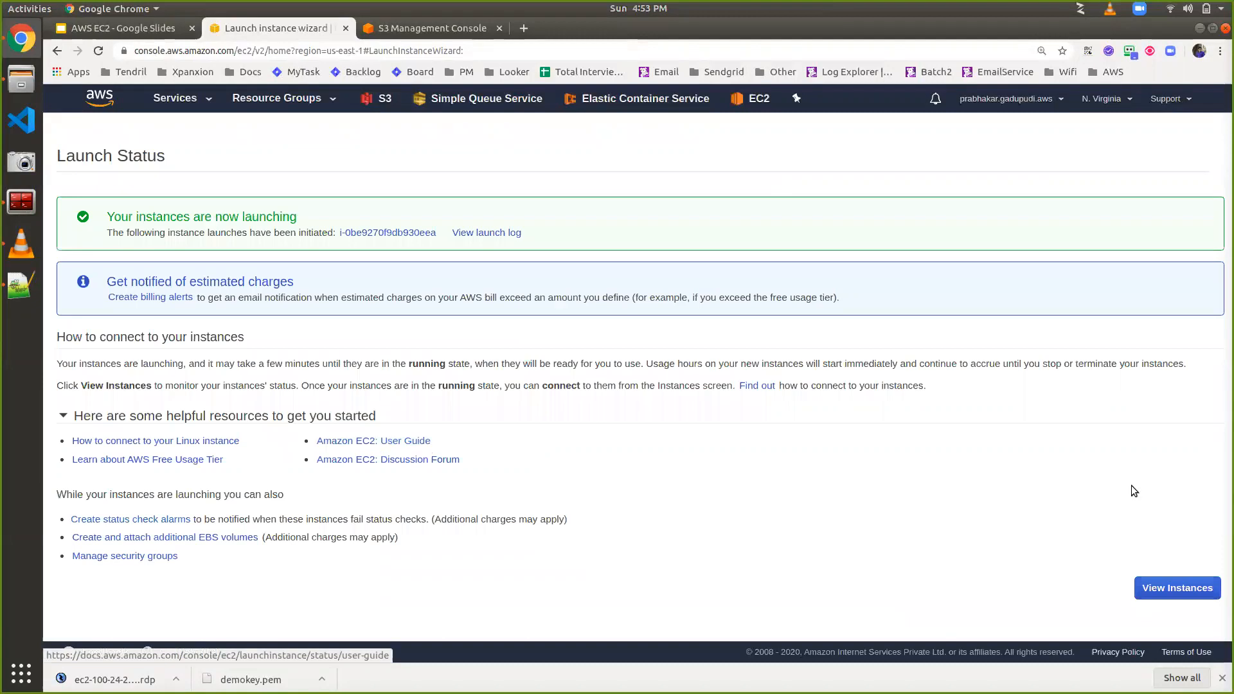
# Sort the instances by state and copy the example SSH command from the running instance's connection instructions
pyautogui.click(1195, 583)
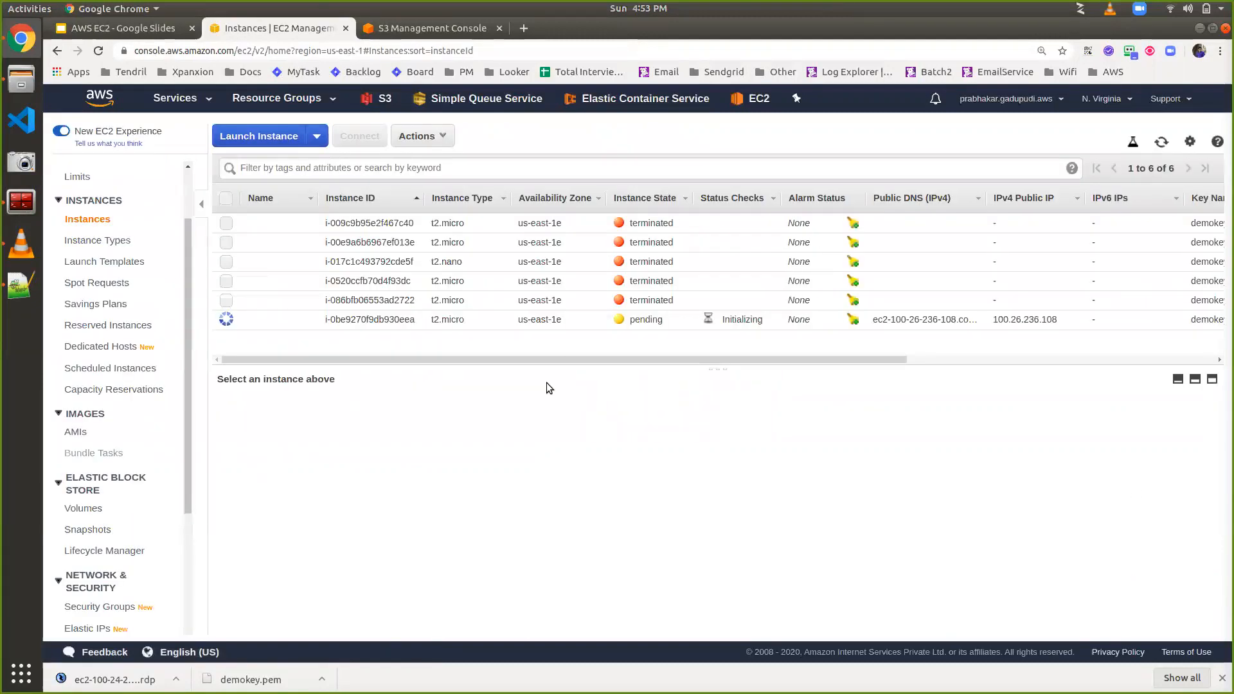
pyautogui.click(645, 201)
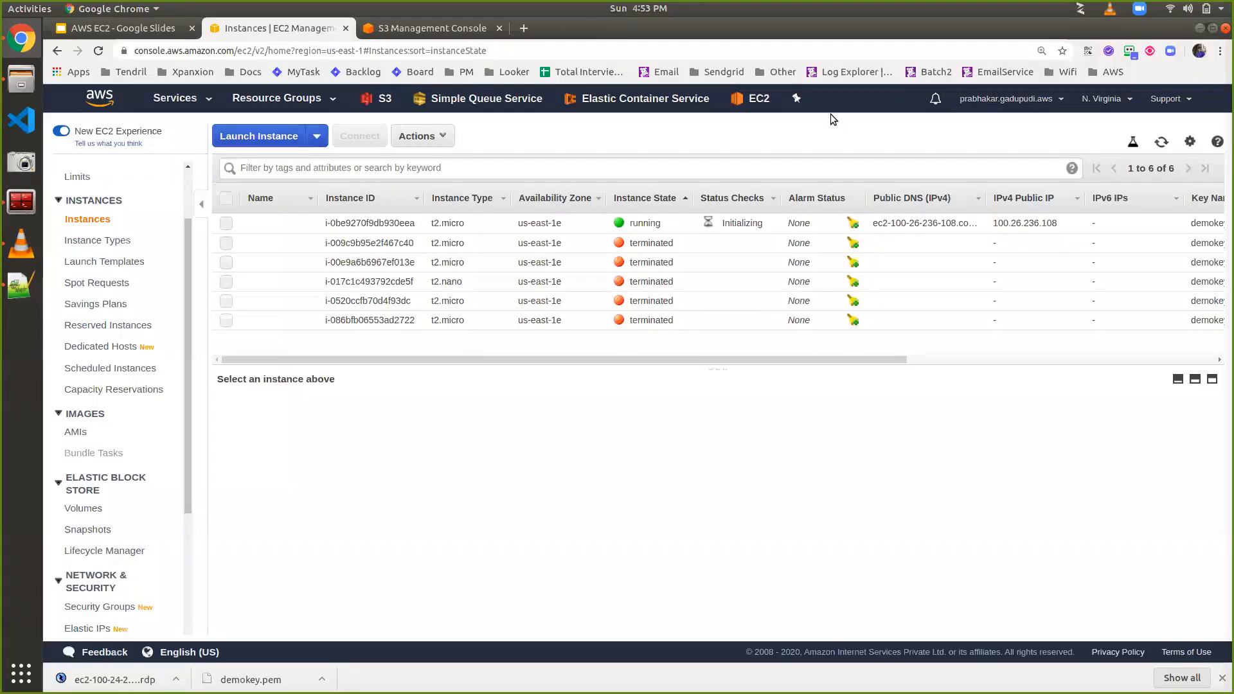
pyautogui.click(399, 223)
pyautogui.click(365, 137)
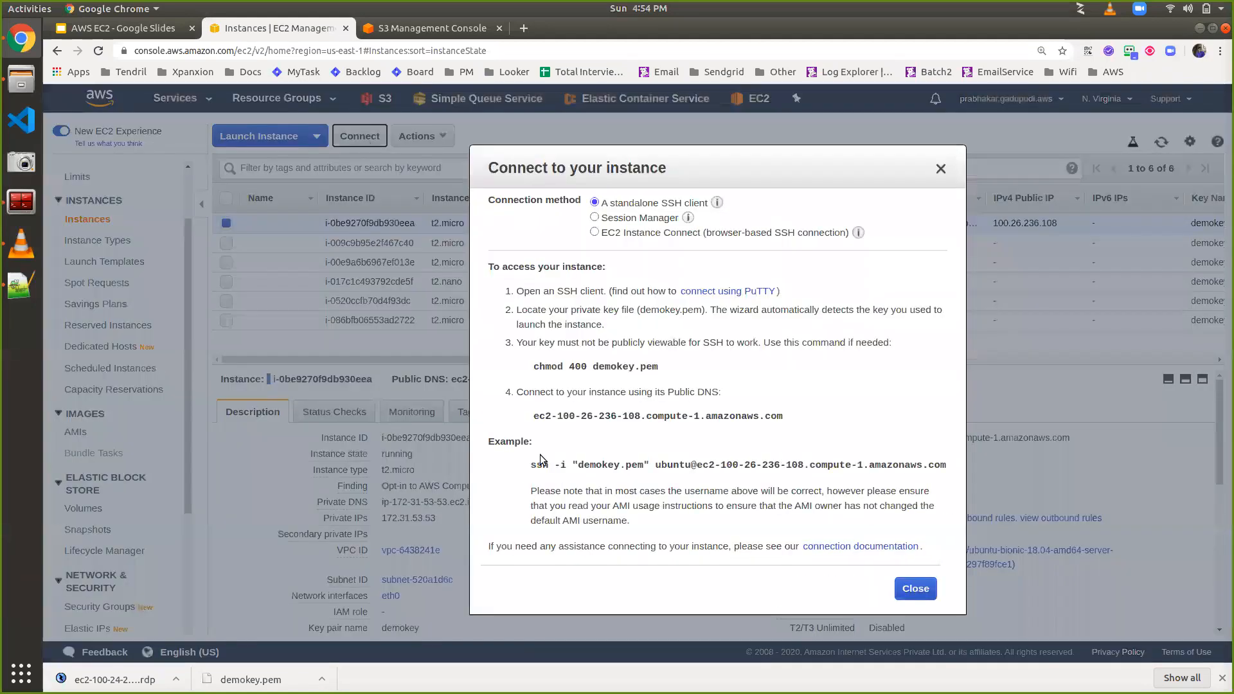
pyautogui.tripleClick(563, 464)
pyautogui.hotkey('ctrl', 'c')
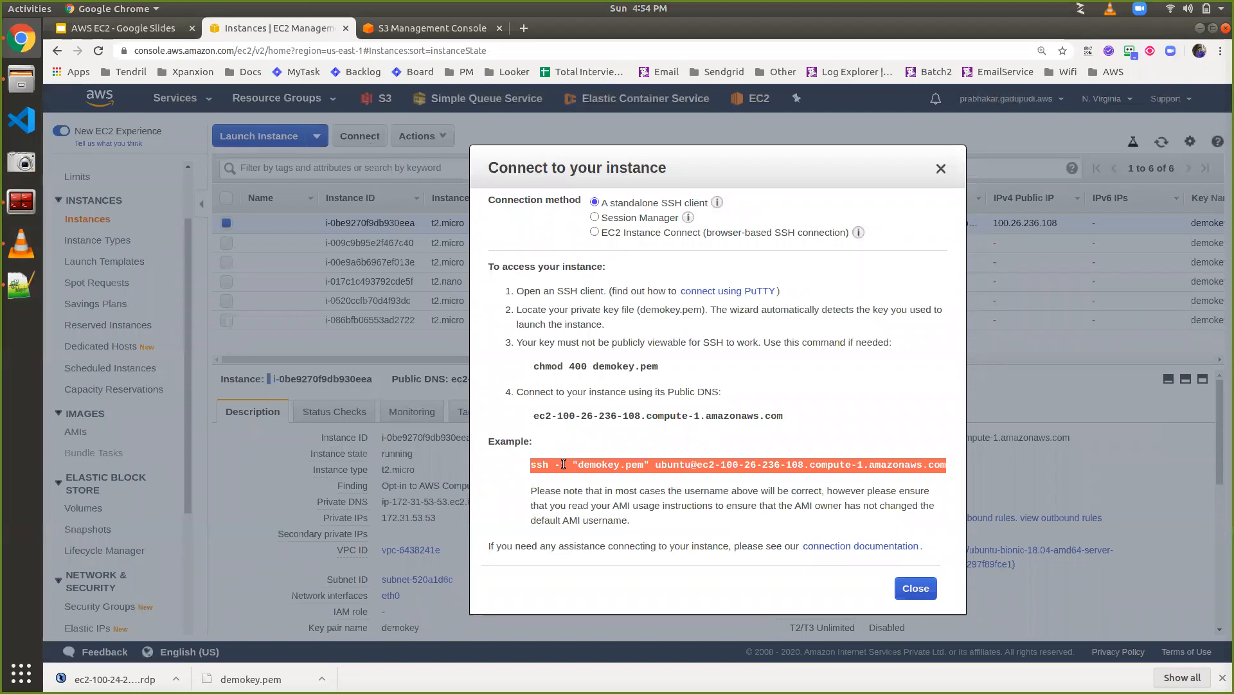
# Switch to Terminator and connect to the instance with the copied SSH command, retrying it and accepting the host key
pyautogui.click(29, 206)
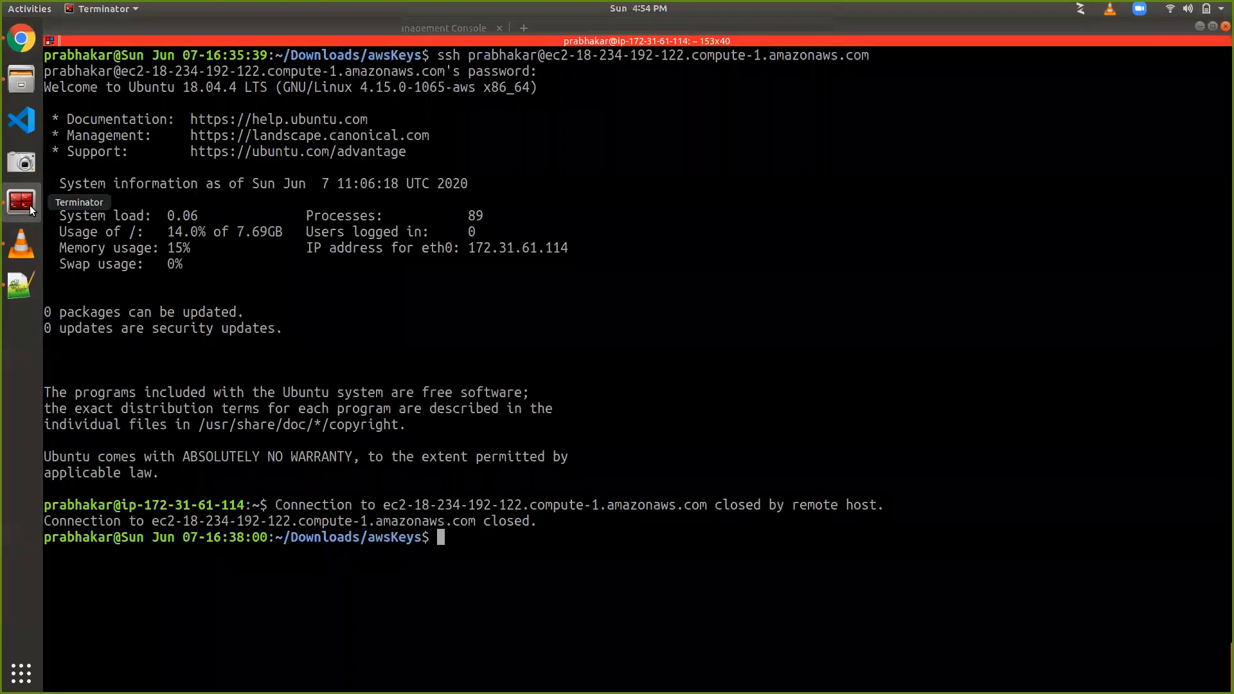
pyautogui.hotkey('ctrl', 'l')
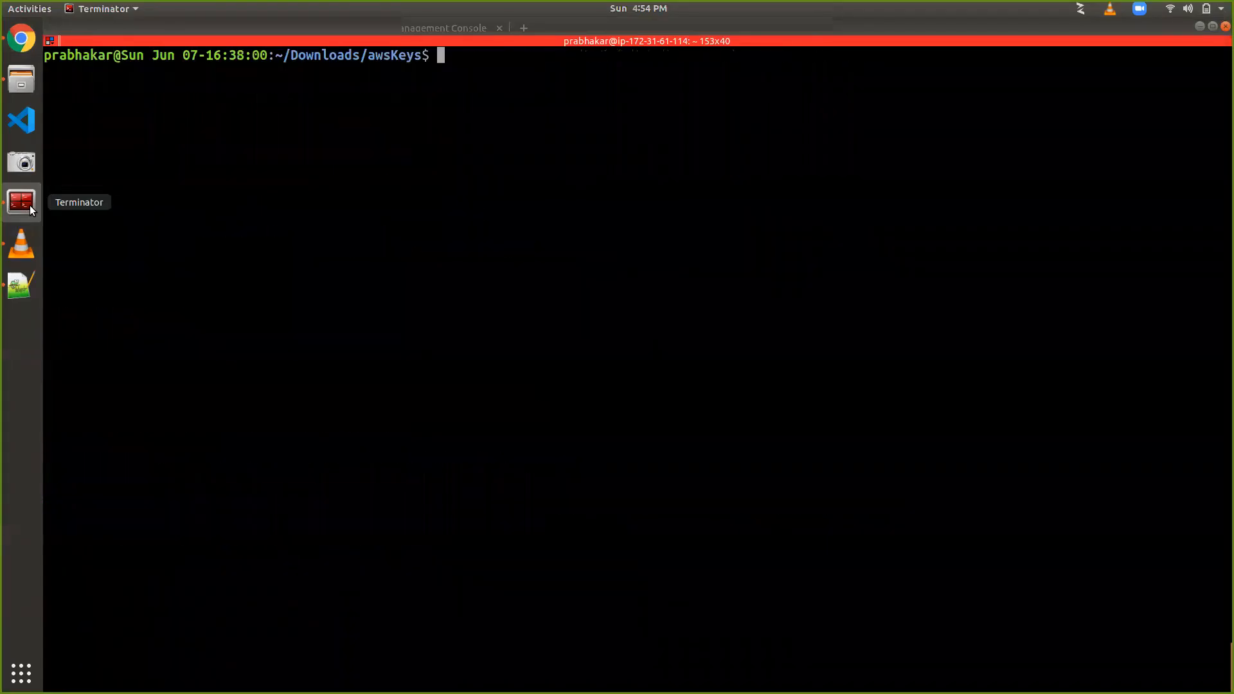
pyautogui.hotkey('ctrl', 'shift', 'v')
pyautogui.press('Return')
pyautogui.press('Return')
pyautogui.press('Up')
pyautogui.press('Return')
pyautogui.write('yes')
pyautogui.press('Return')
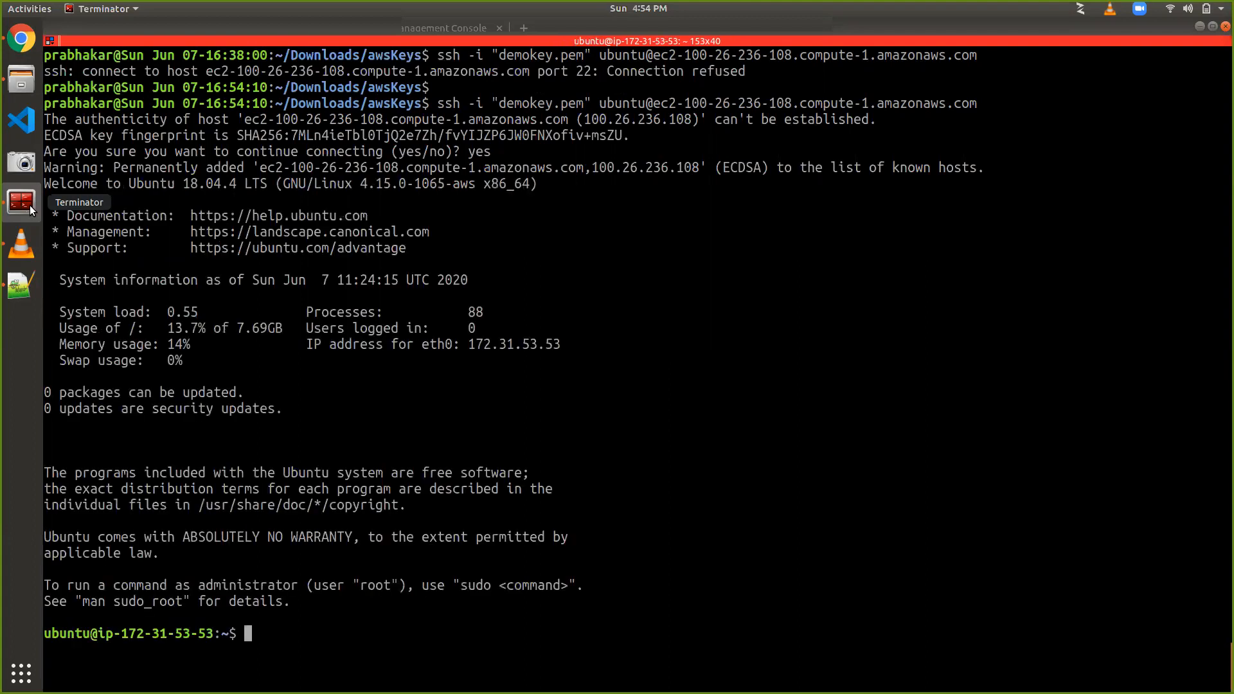
# Return to the EC2 console in Chrome, close the connection instructions and enlarge the instance's details area
pyautogui.click(30, 205)
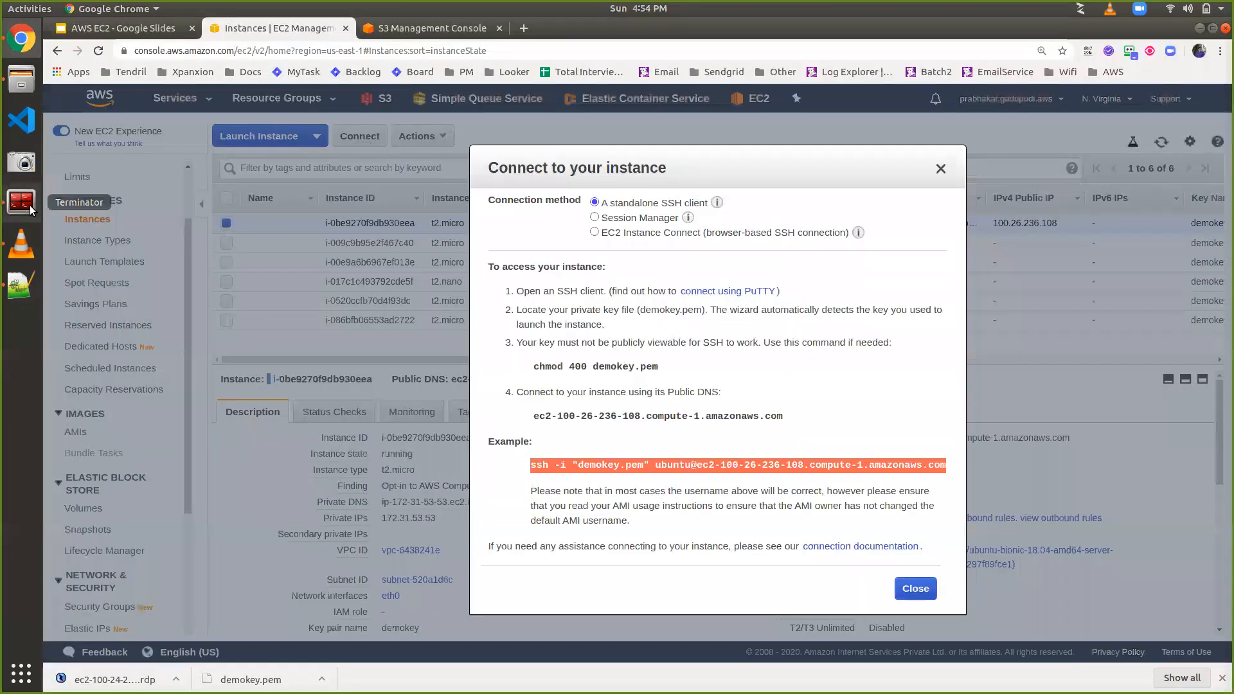
pyautogui.click(940, 169)
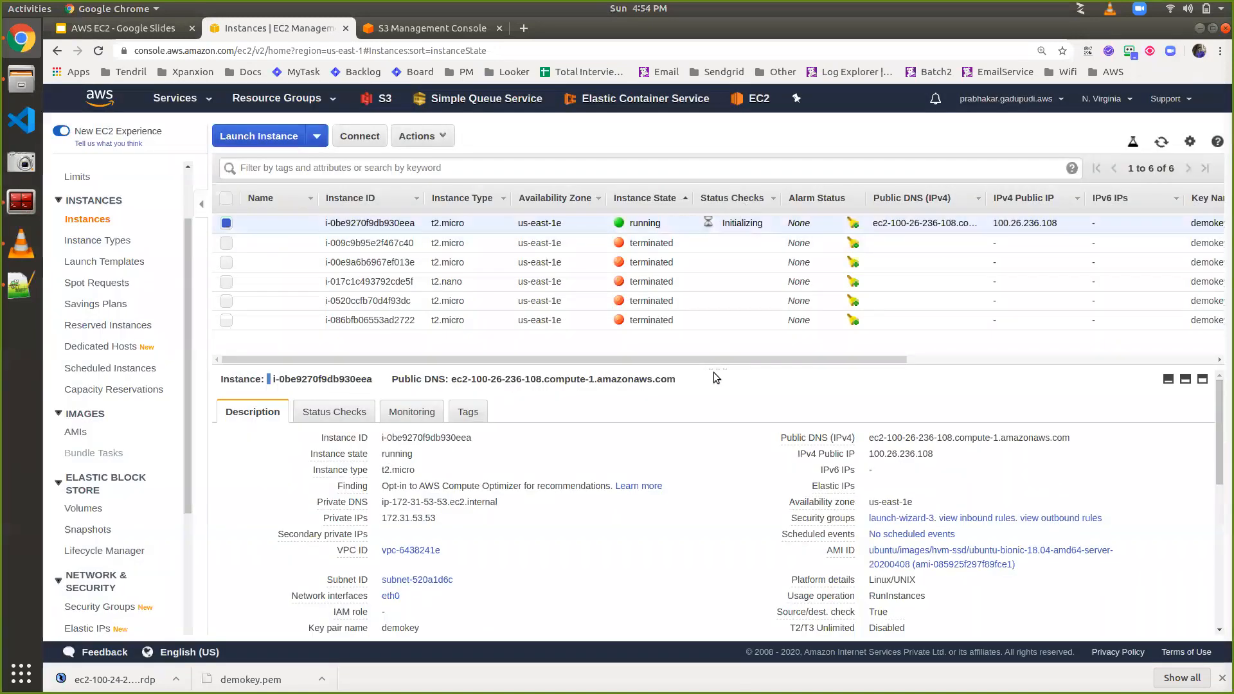
pyautogui.moveTo(711, 368); pyautogui.dragTo(706, 266)
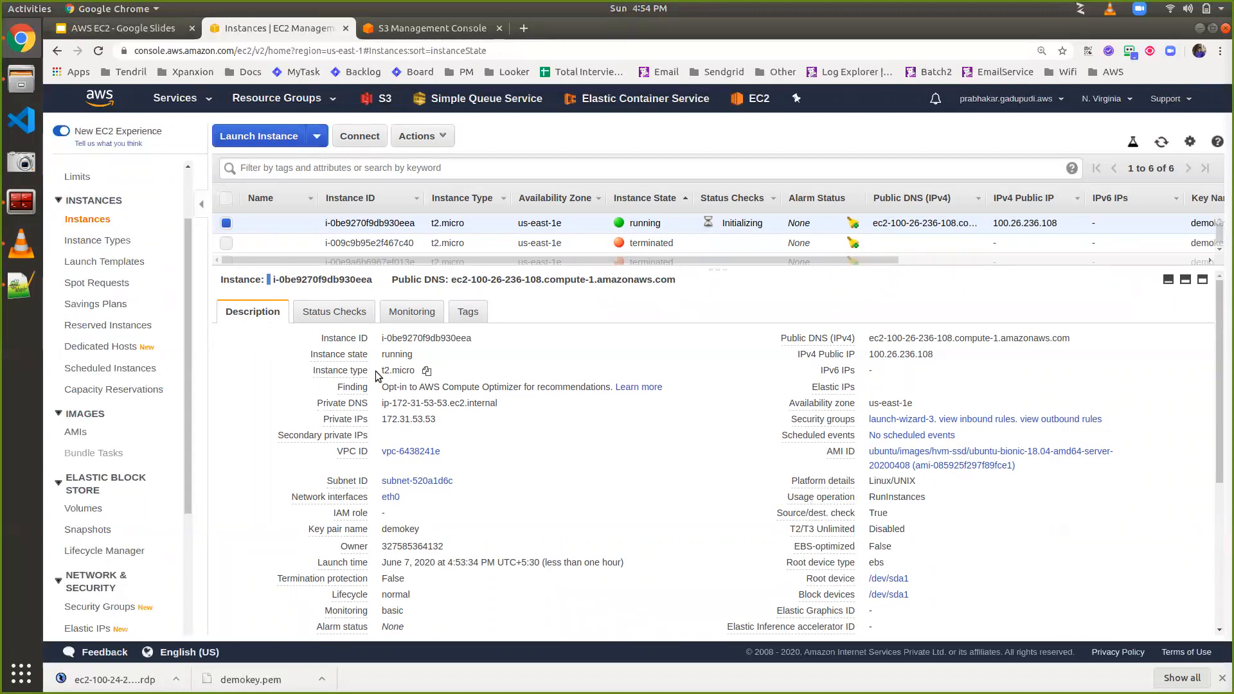
# Start a new EBS volume and set its size to 10 GiB
pyautogui.click(91, 510)
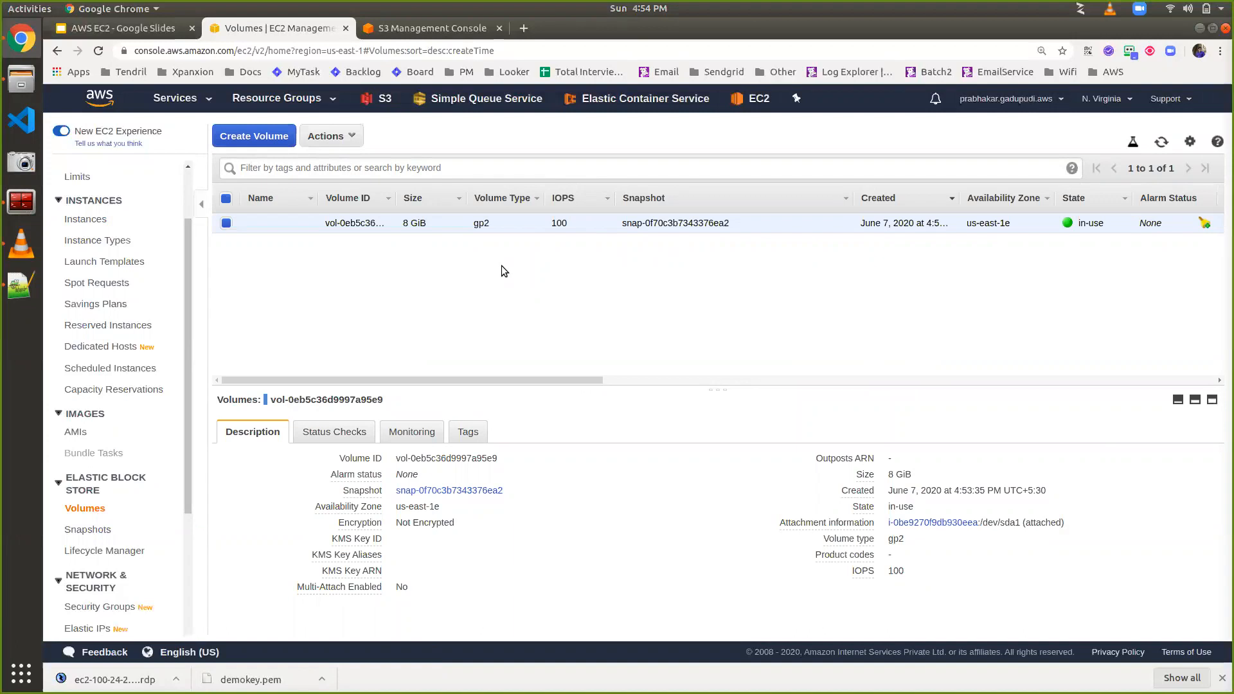
pyautogui.click(260, 136)
pyautogui.doubleClick(314, 292)
pyautogui.write('10')
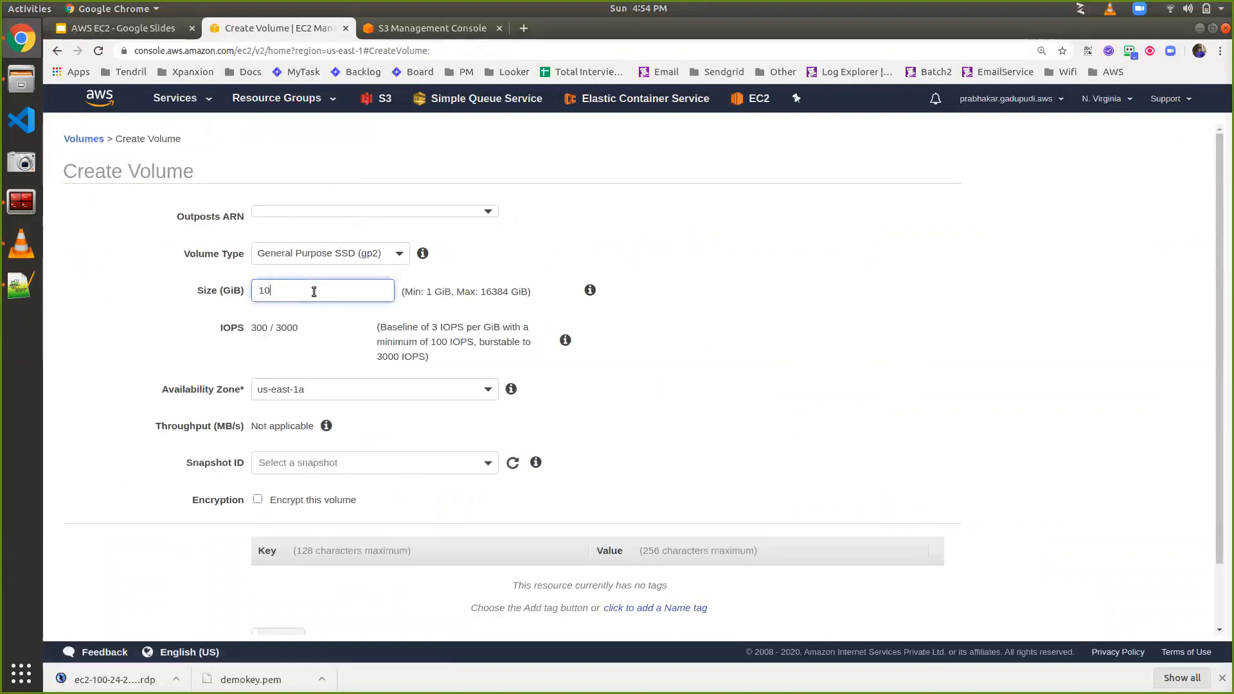
pyautogui.click(967, 379)
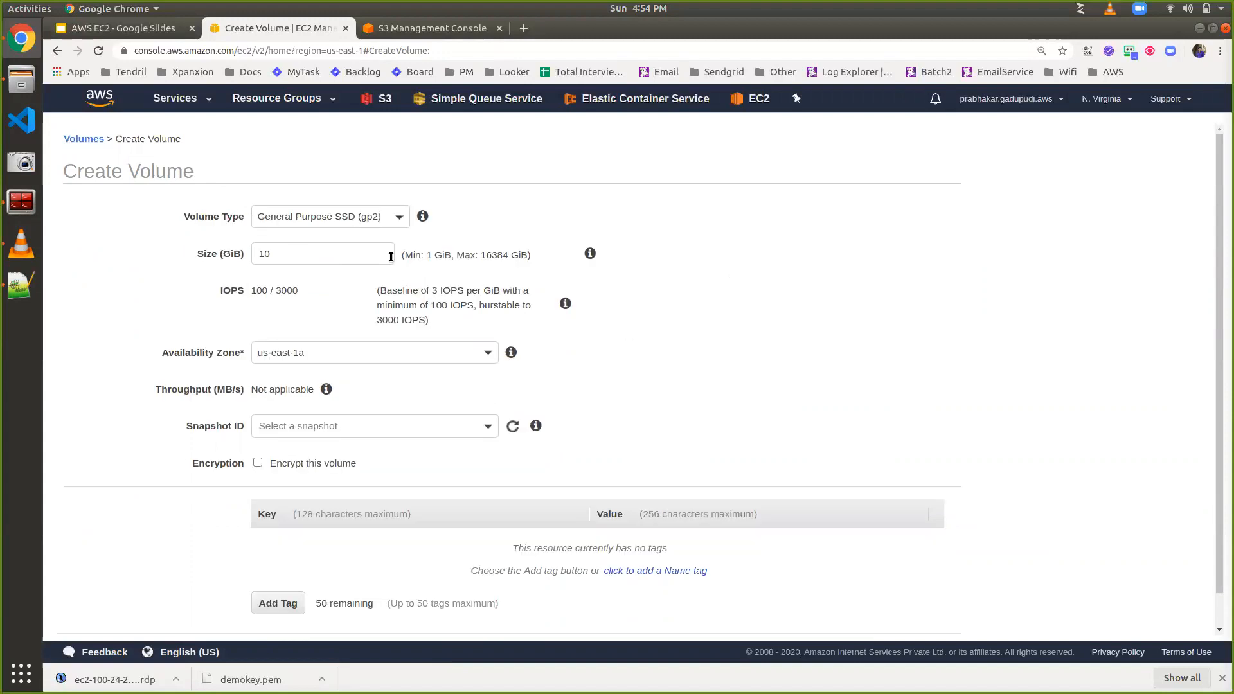
pyautogui.click(389, 223)
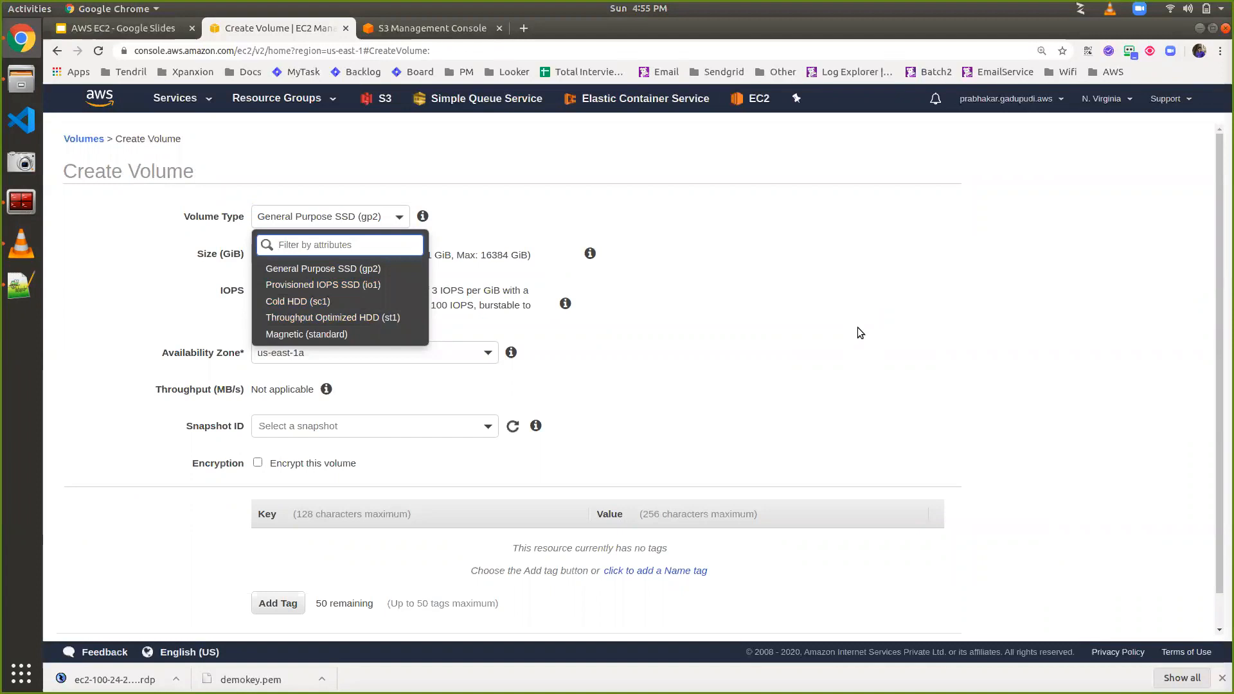
pyautogui.click(859, 332)
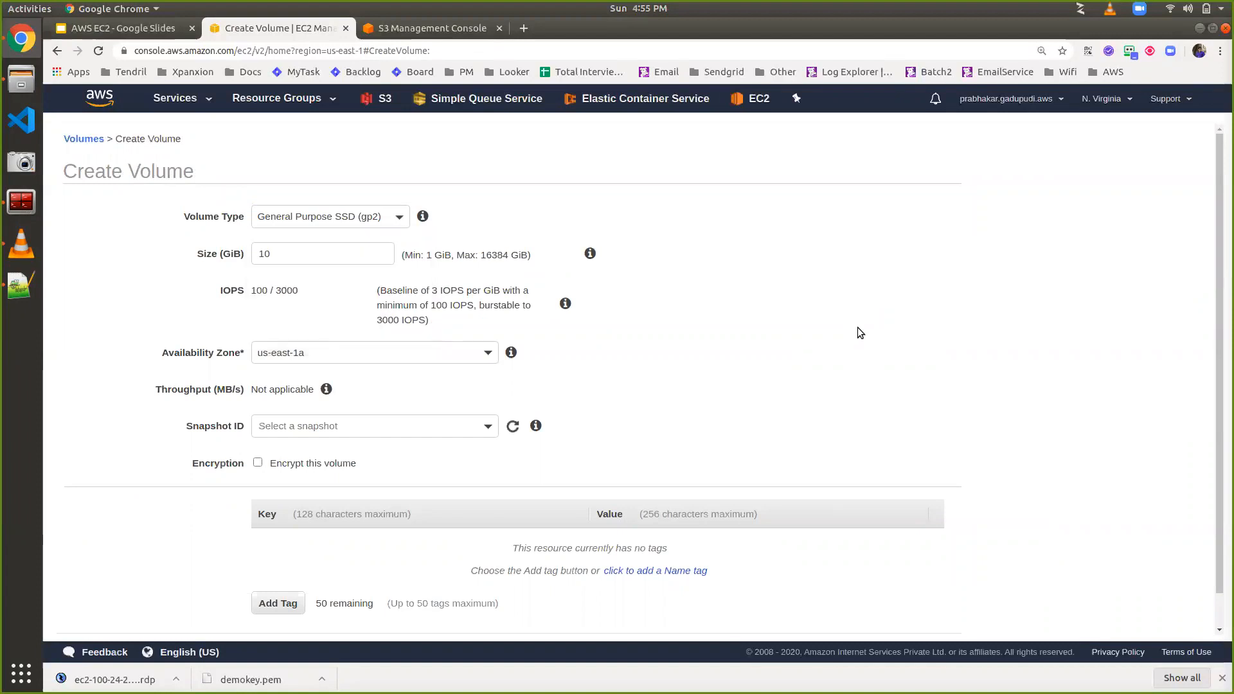
pyautogui.click(435, 424)
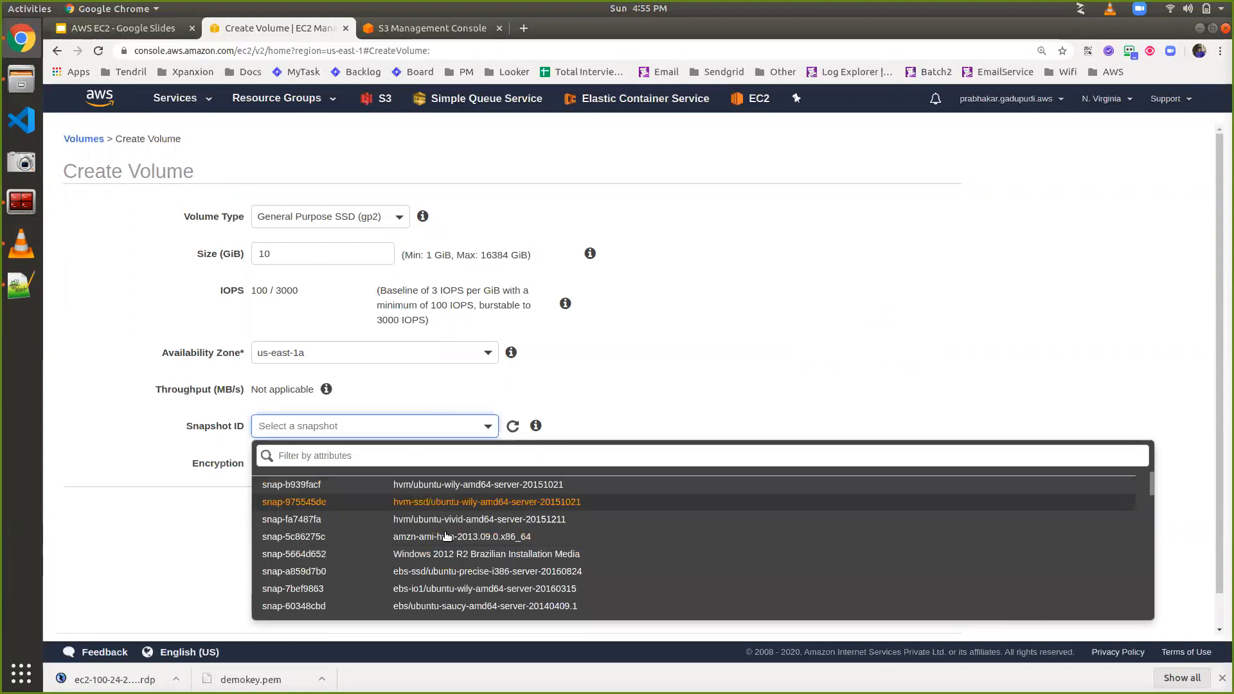
pyautogui.click(964, 320)
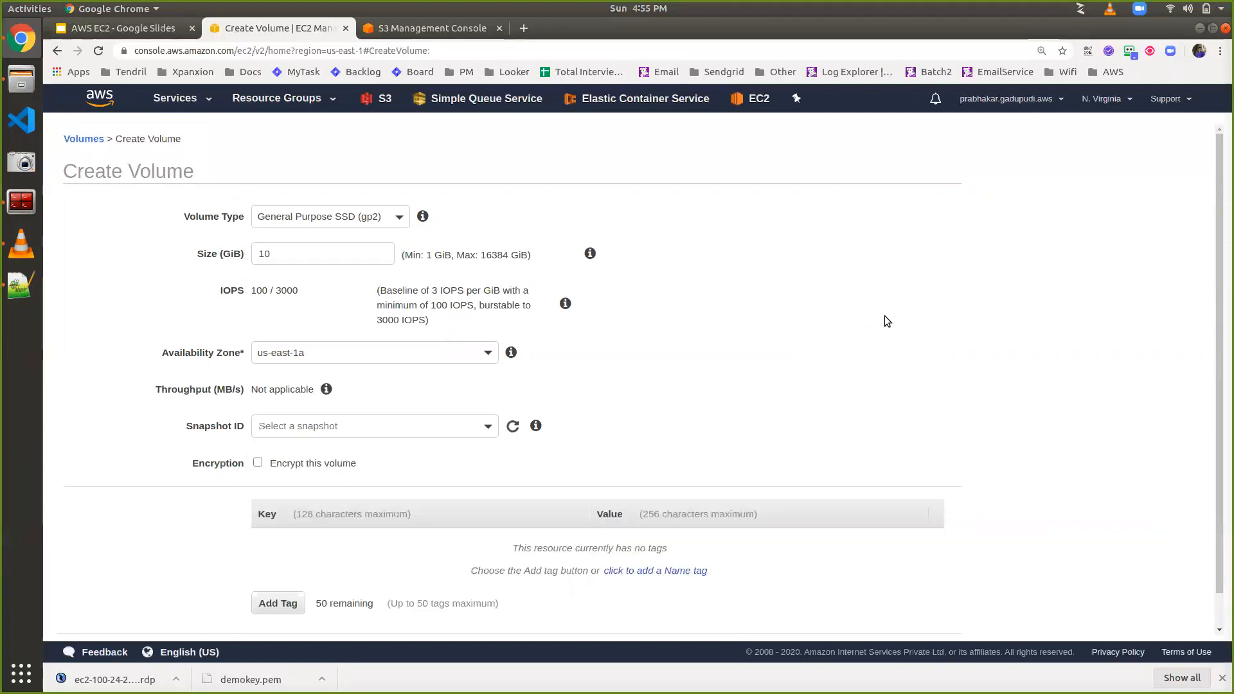
# Add a tag to the new volume with the key "addition volume" and the value "v1.0"
pyautogui.scroll(-1, 884, 319)
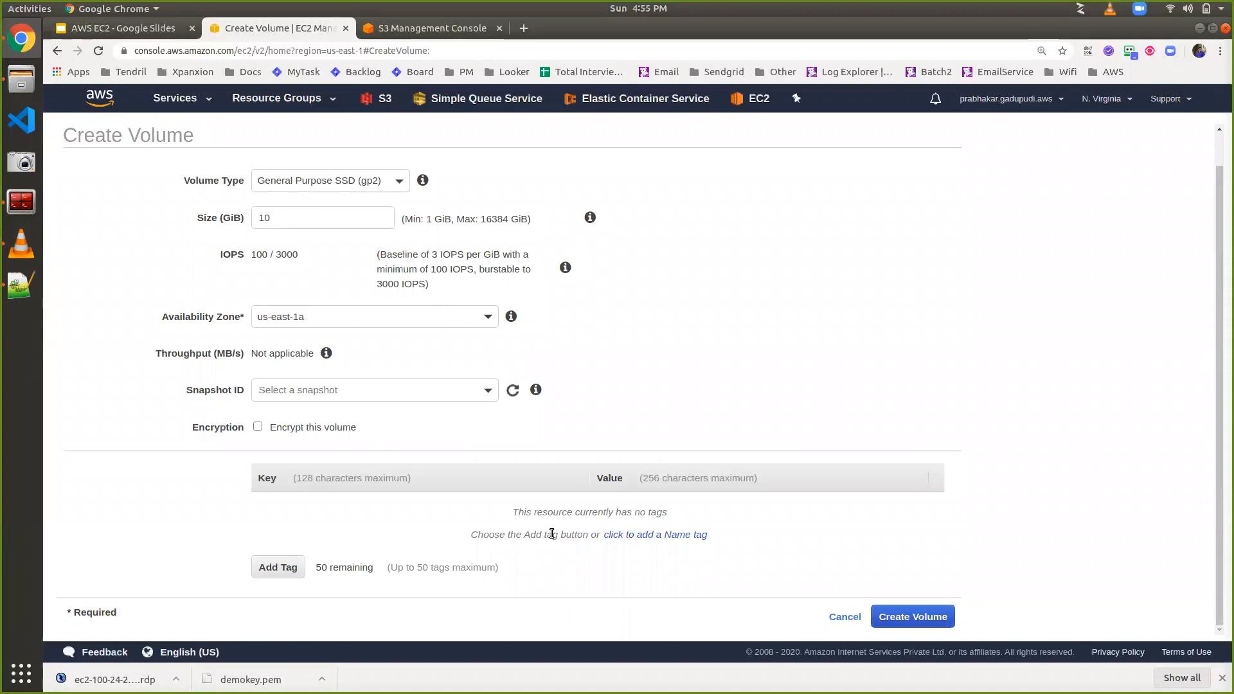
pyautogui.click(278, 566)
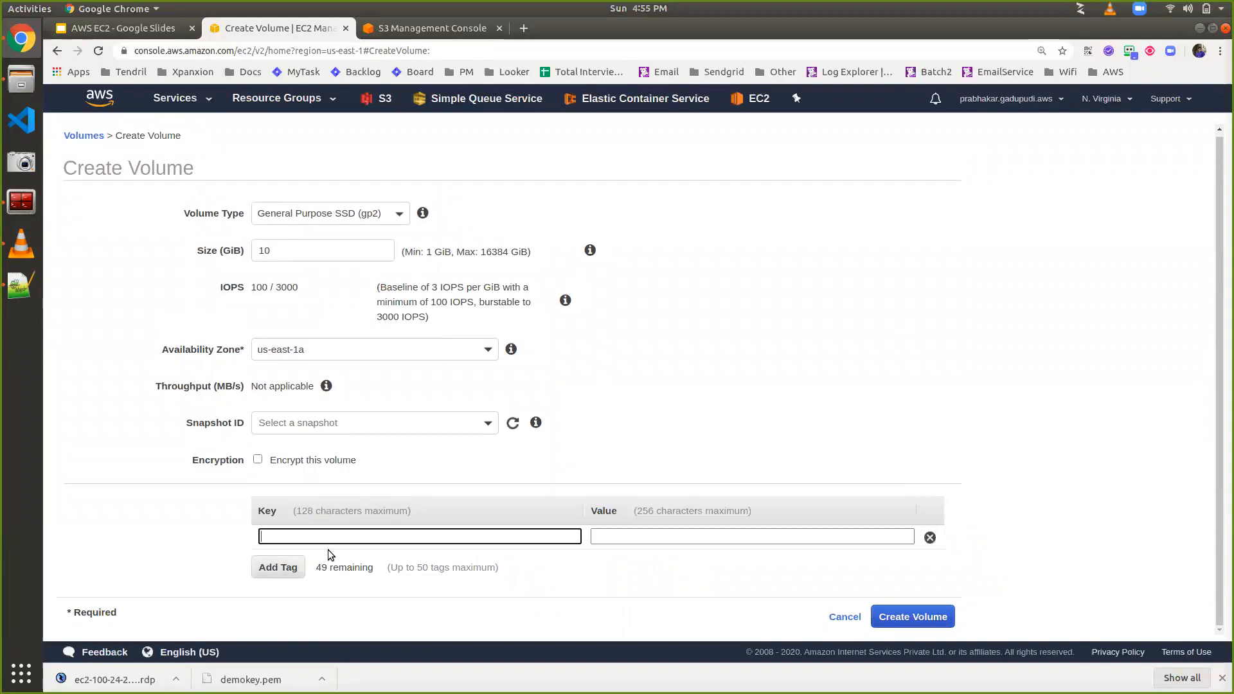
pyautogui.write('addition')
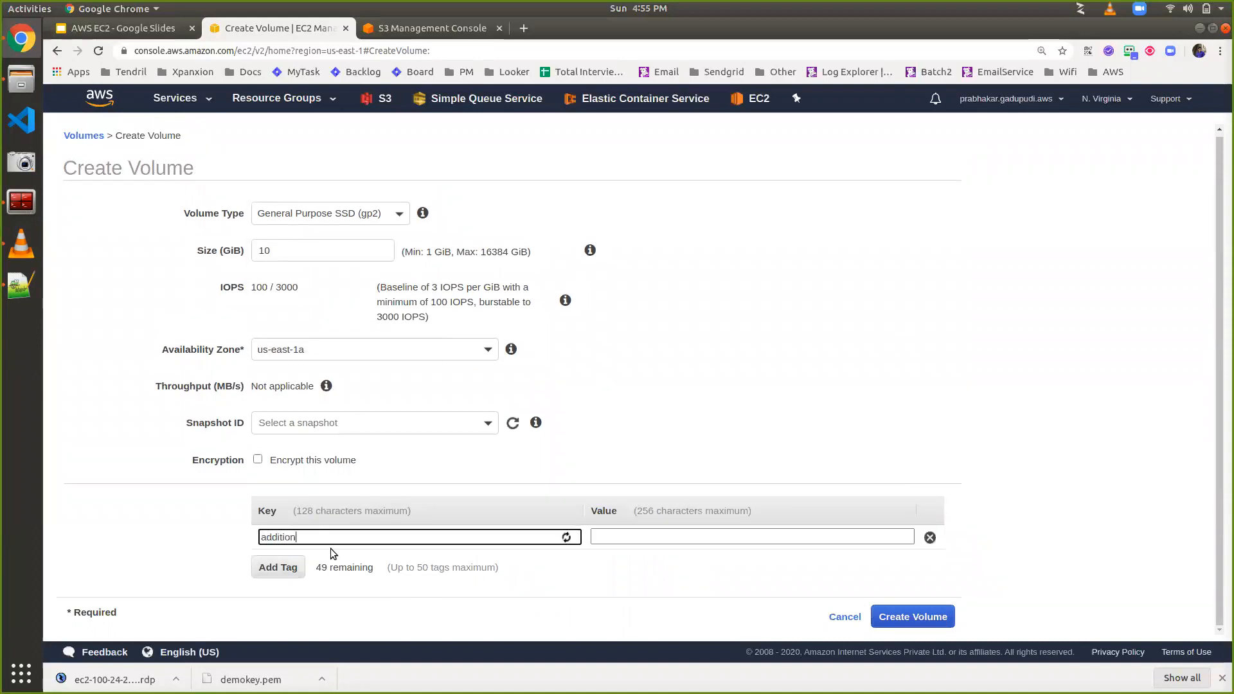
pyautogui.write(' volument')
pyautogui.press('Tab')
pyautogui.hotkey('shift', 'Tab')
pyautogui.press('Right')
pyautogui.press('BackSpace')
pyautogui.press('BackSpace')
pyautogui.press('Tab')
pyautogui.write('1')
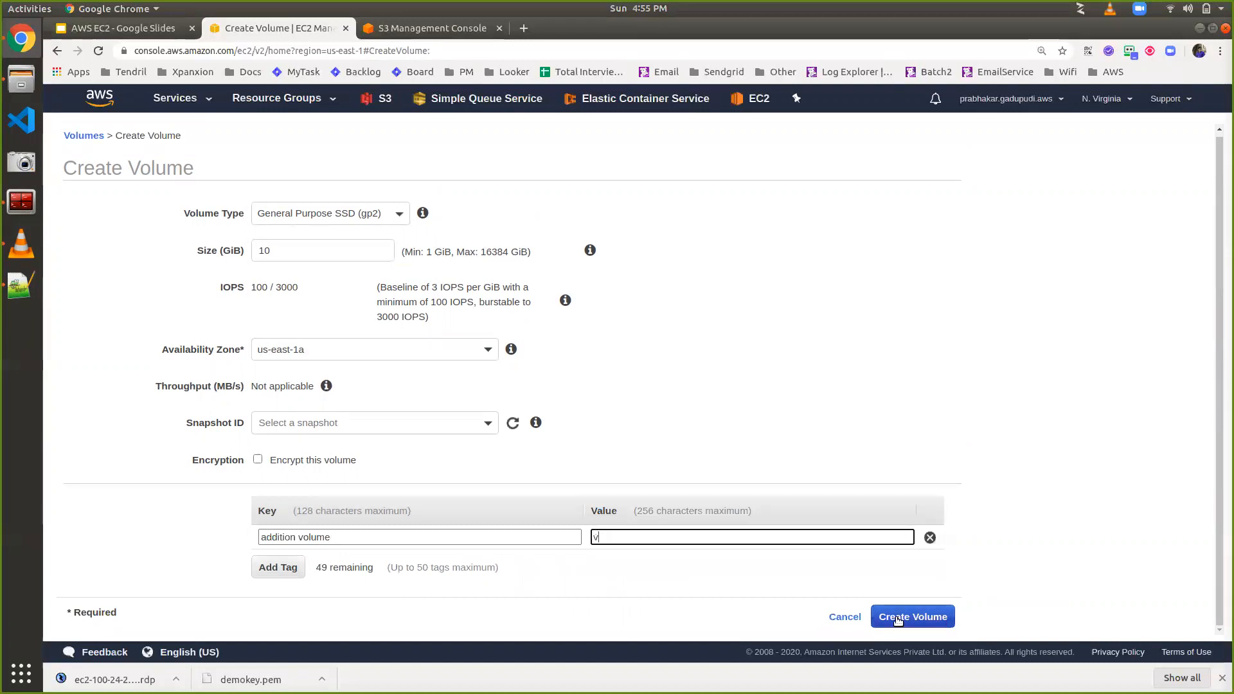
pyautogui.press('BackSpace')
pyautogui.write('v1.0')
# Create the 10 GiB volume and refresh the volume list
pyautogui.click(928, 620)
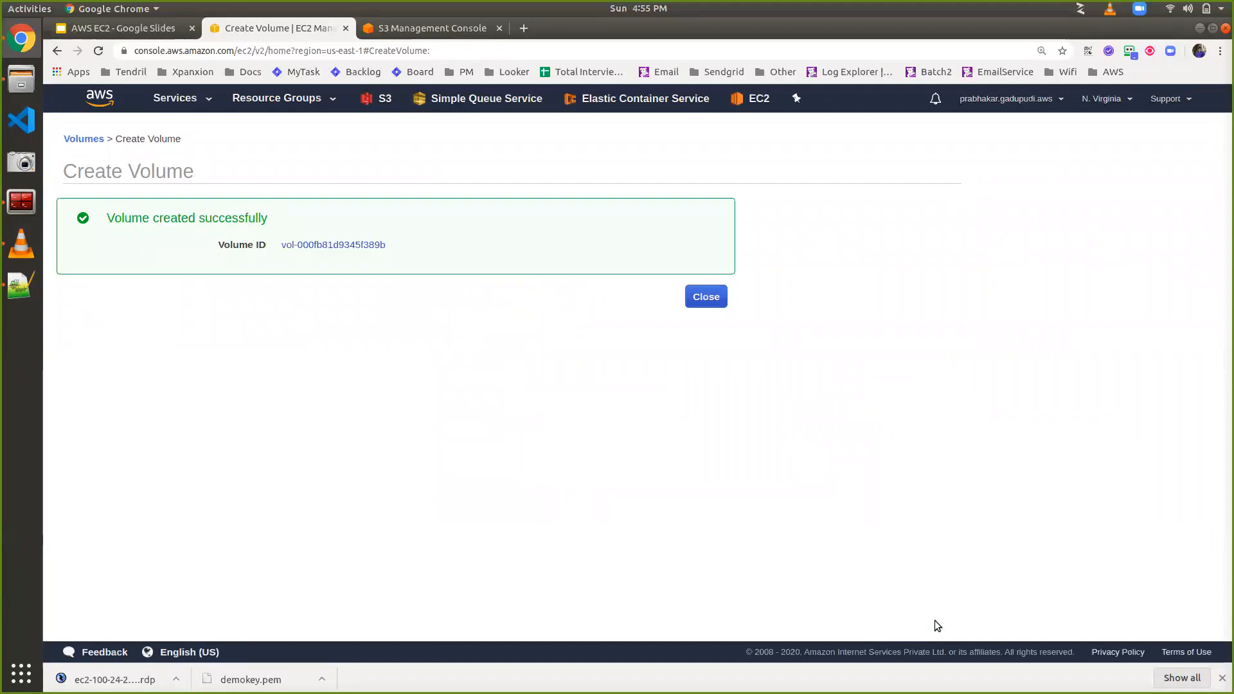
pyautogui.click(707, 296)
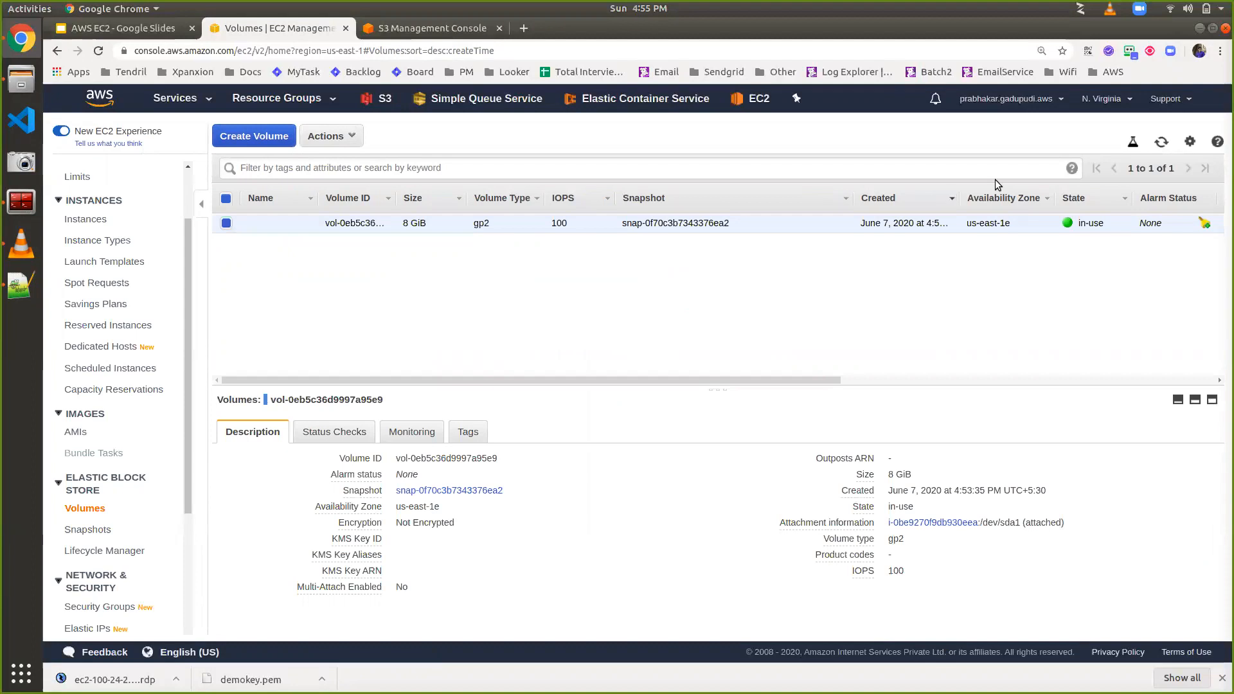
pyautogui.click(1161, 142)
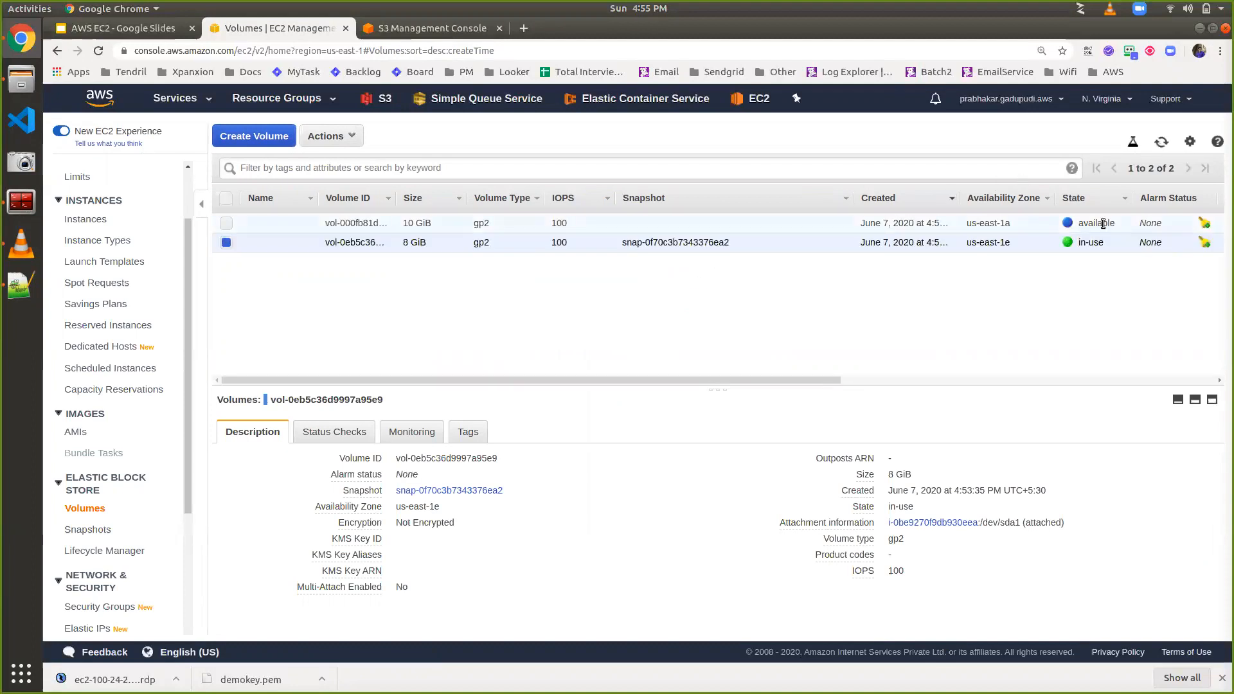
# Try to attach the 10 GiB volume to an instance in us-east-1a
pyautogui.click(416, 226)
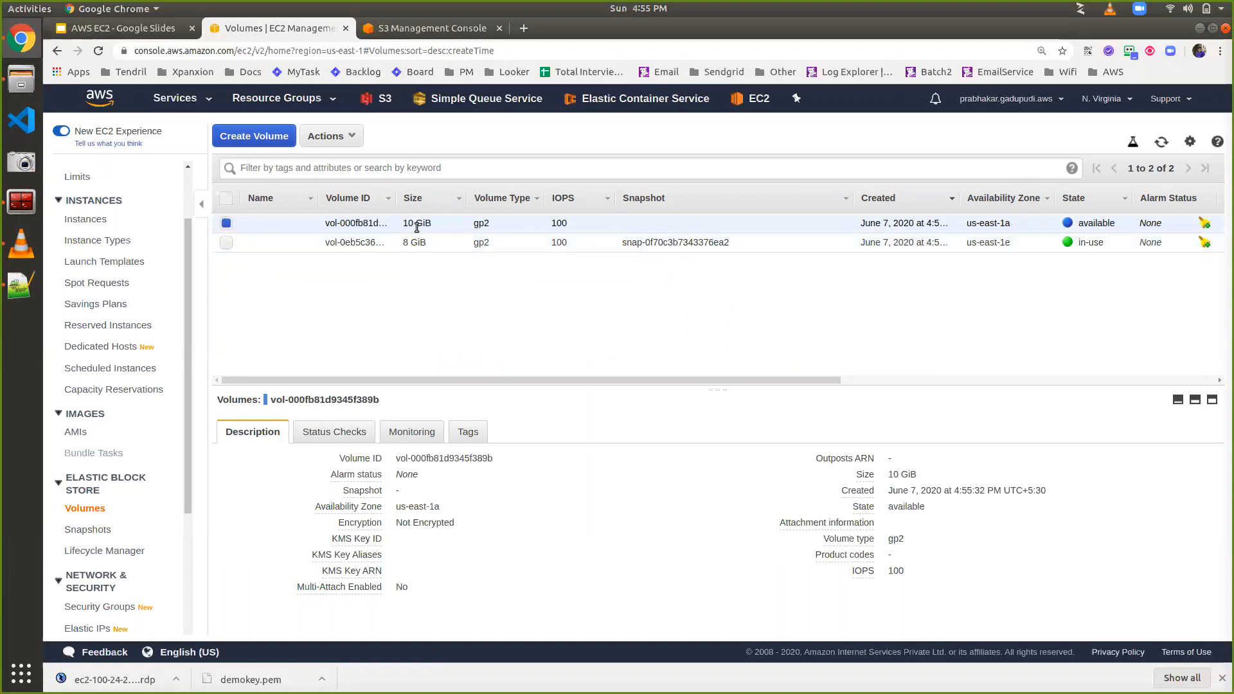
pyautogui.click(319, 133)
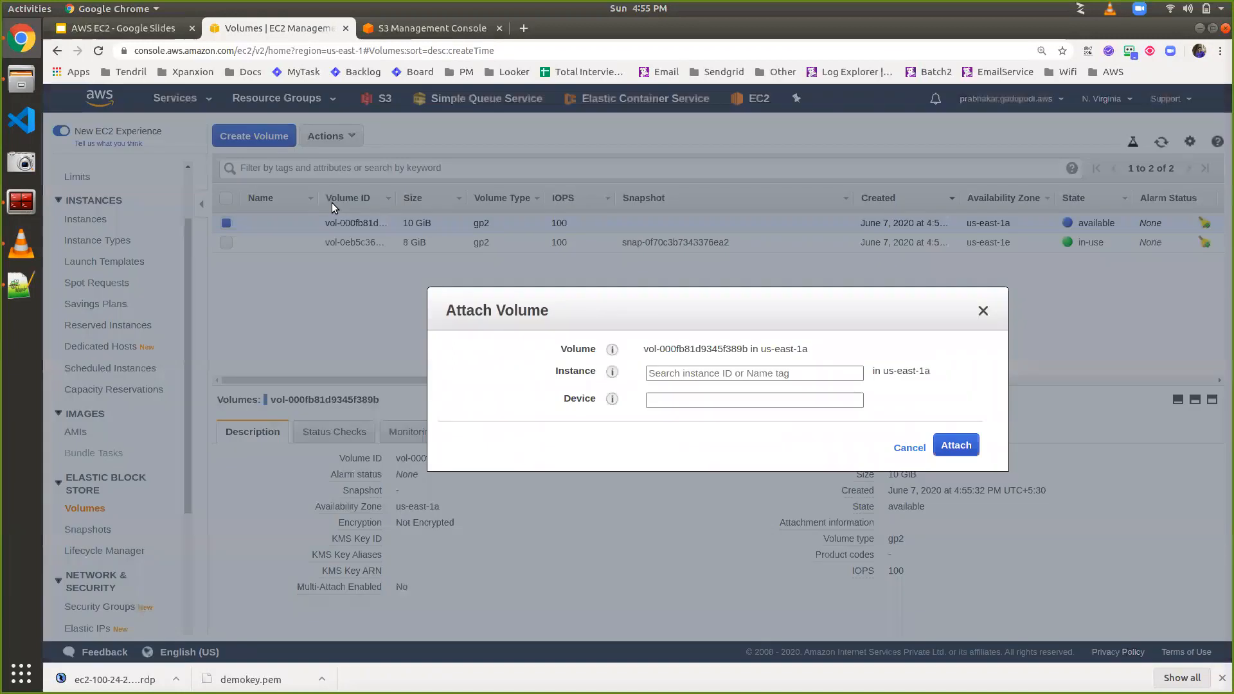
pyautogui.click(687, 376)
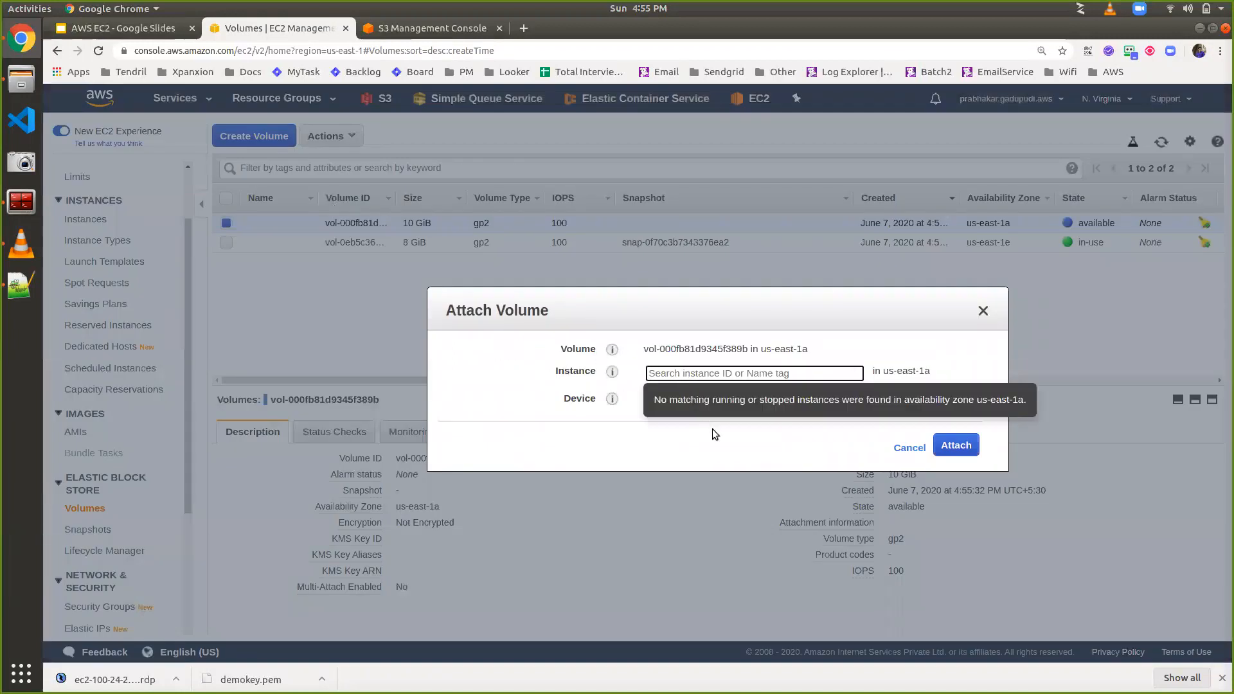
pyautogui.click(736, 449)
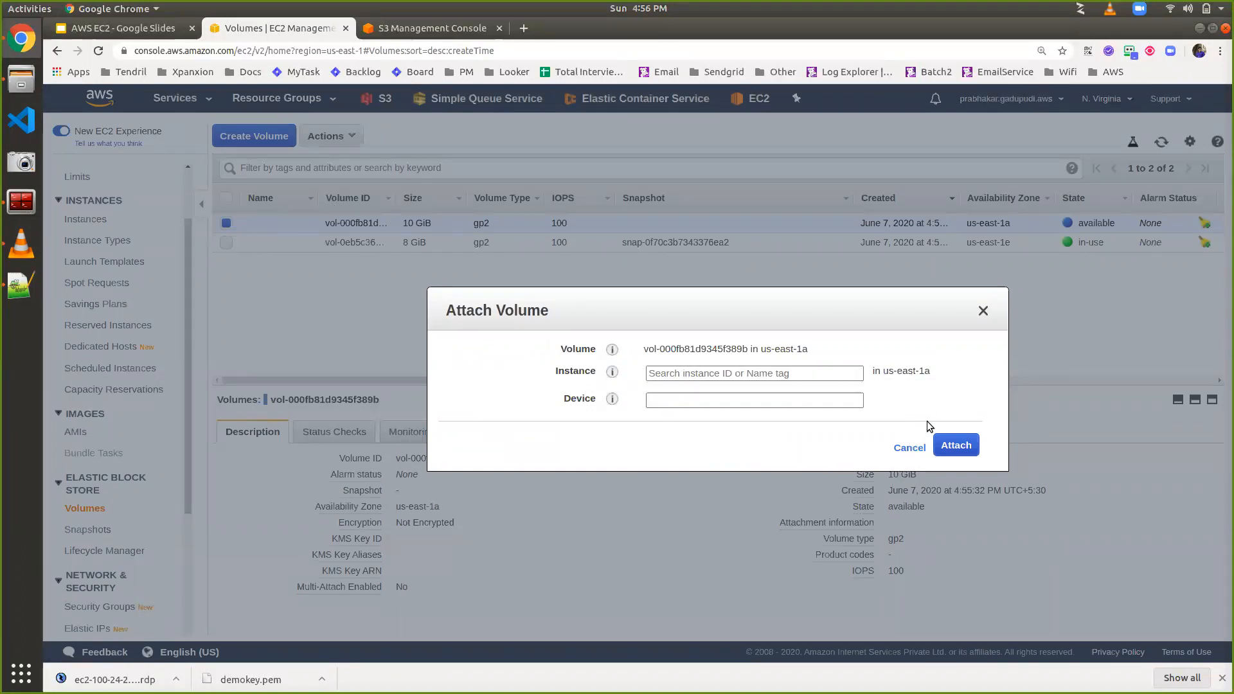
pyautogui.click(784, 375)
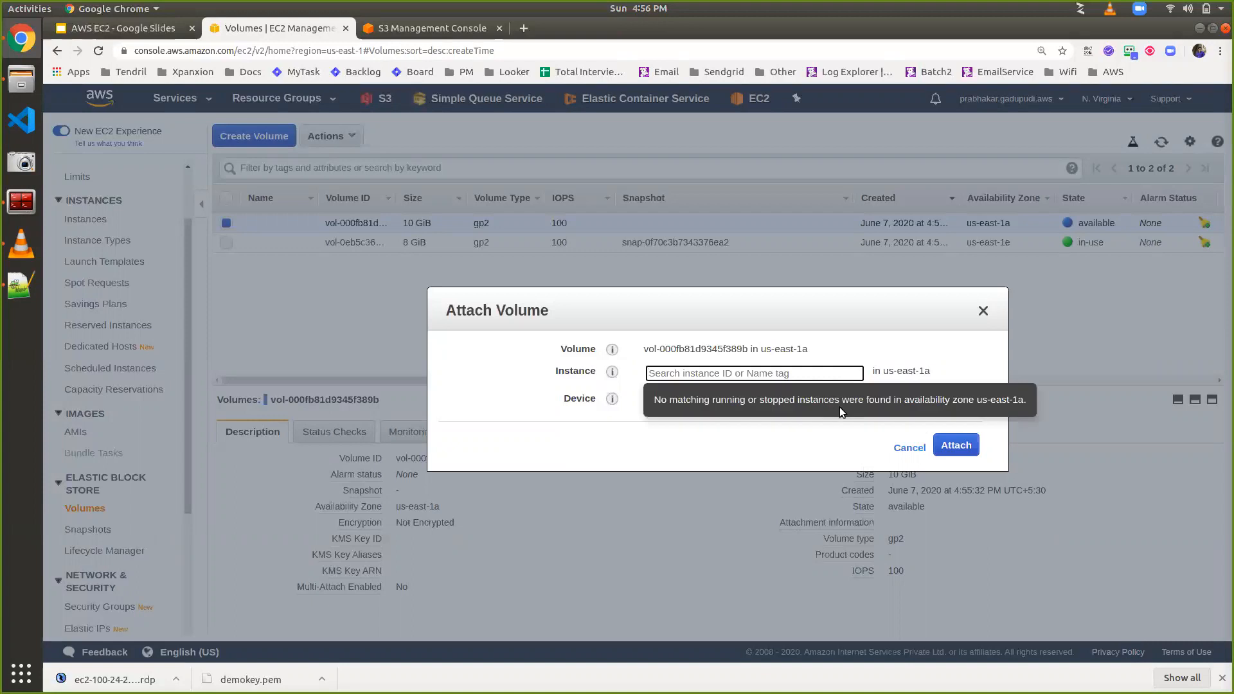
pyautogui.click(904, 450)
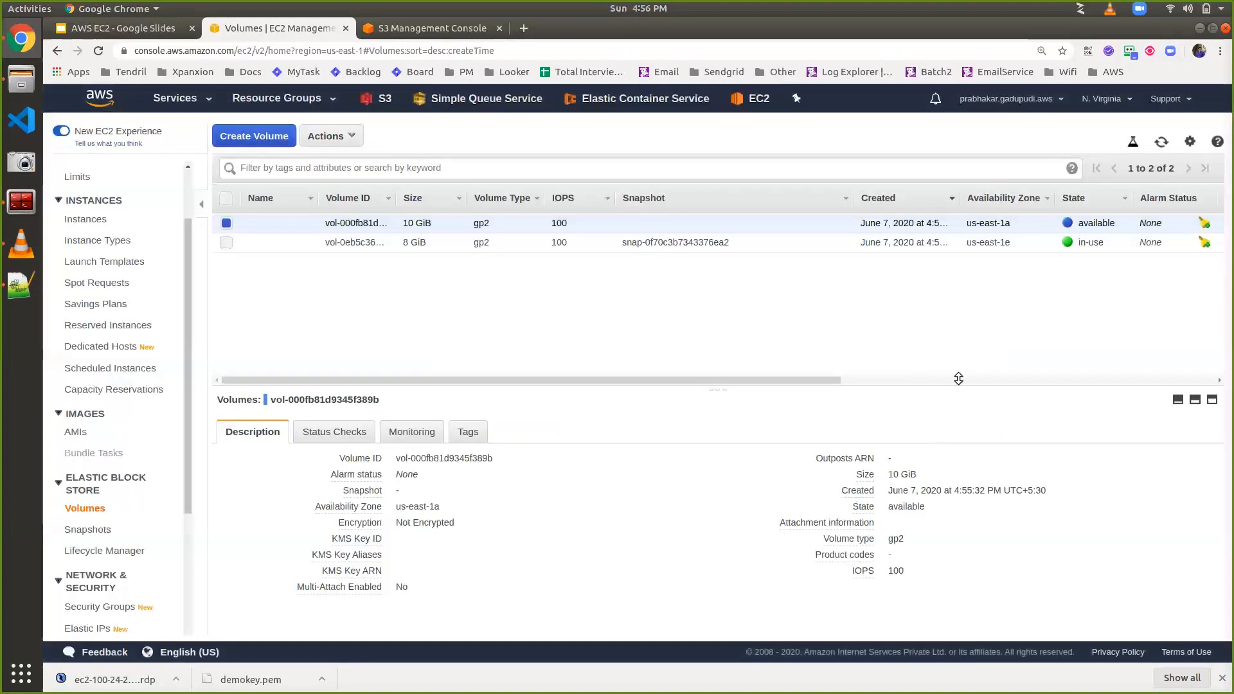
# Check the running instance's availability zone in the refreshed instance list and view the available AWS regions
pyautogui.click(87, 220)
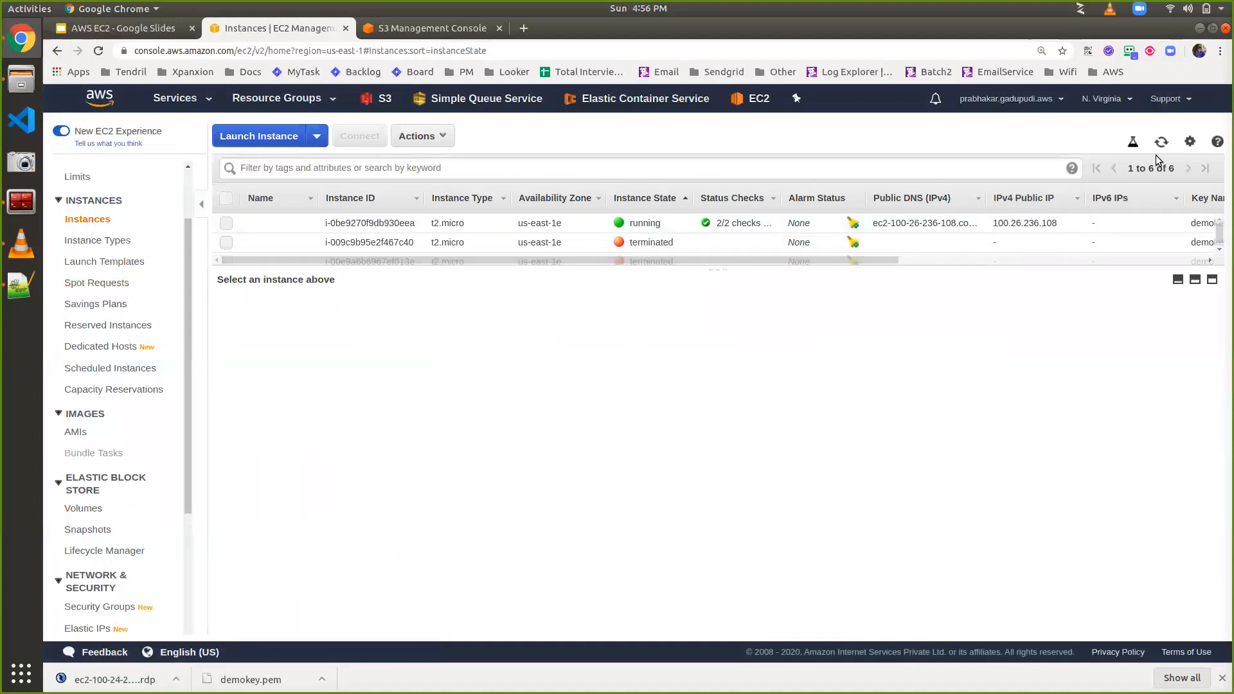
pyautogui.click(1163, 145)
pyautogui.click(1105, 99)
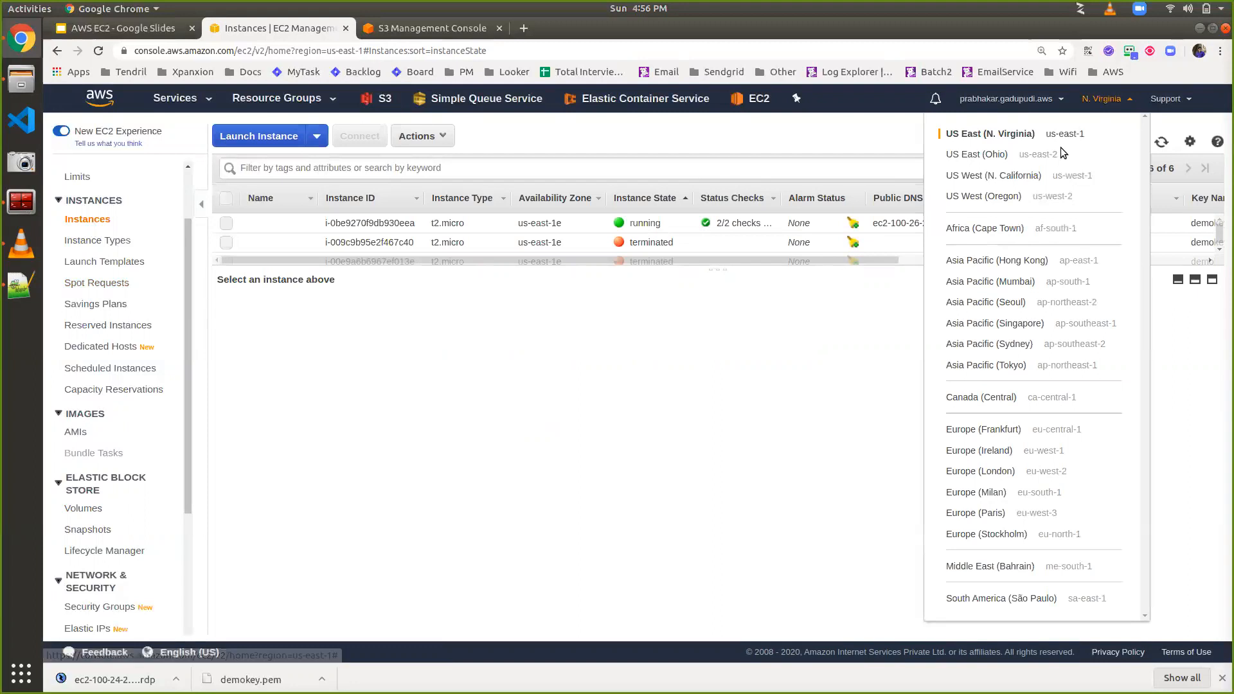
pyautogui.click(618, 369)
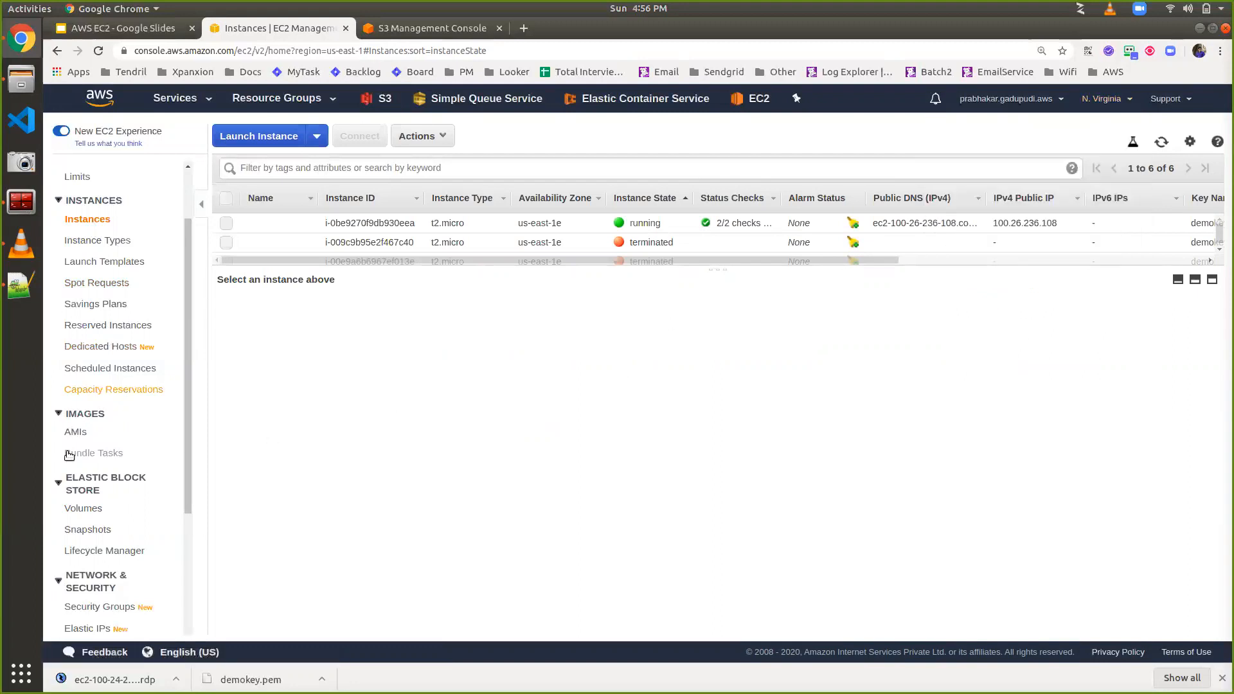
pyautogui.click(77, 512)
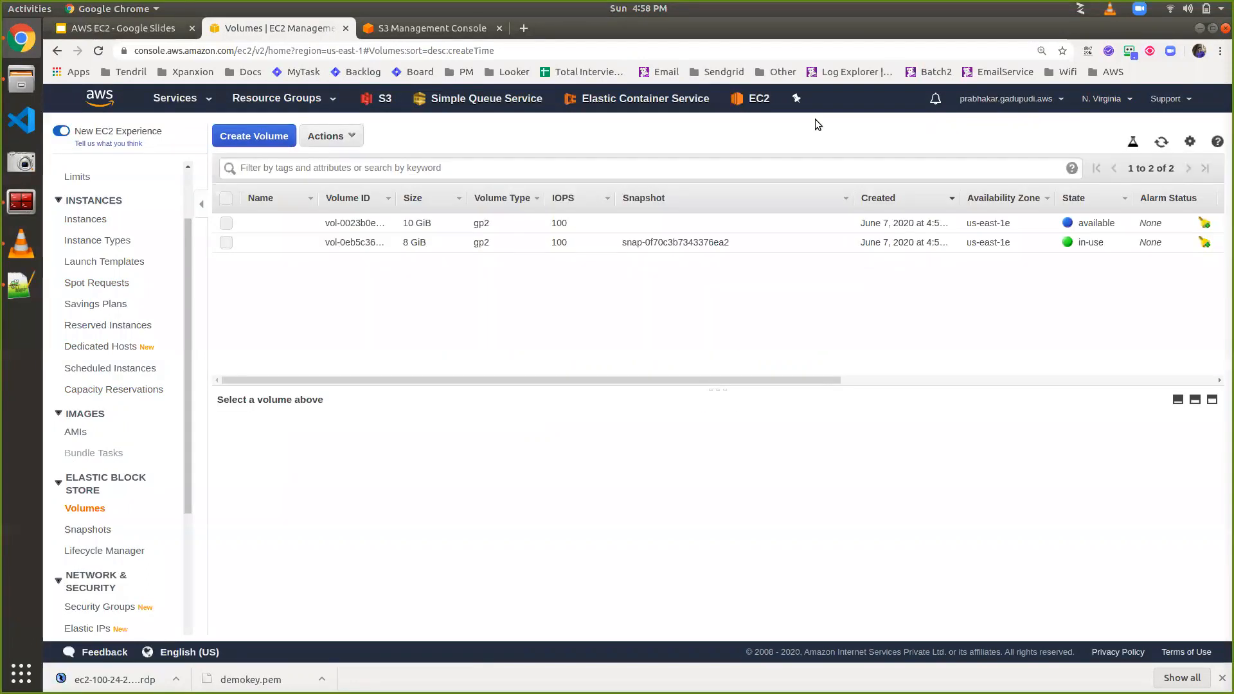
pyautogui.click(448, 227)
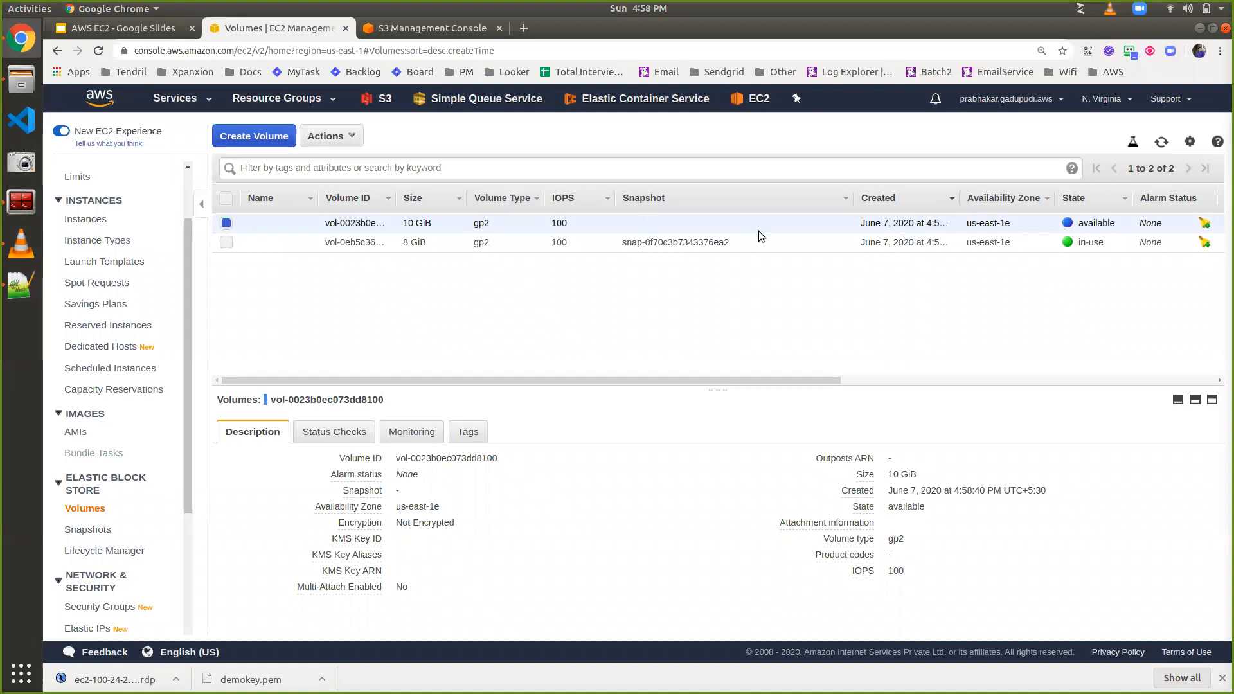
pyautogui.click(337, 138)
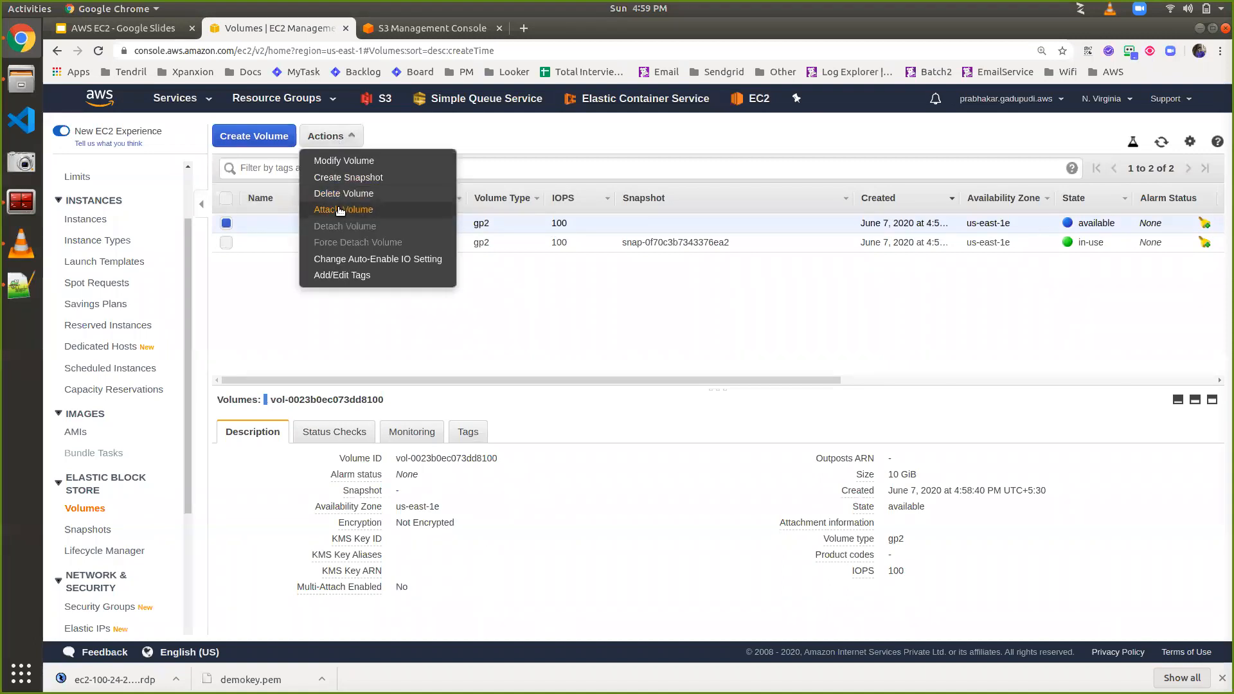
pyautogui.click(339, 211)
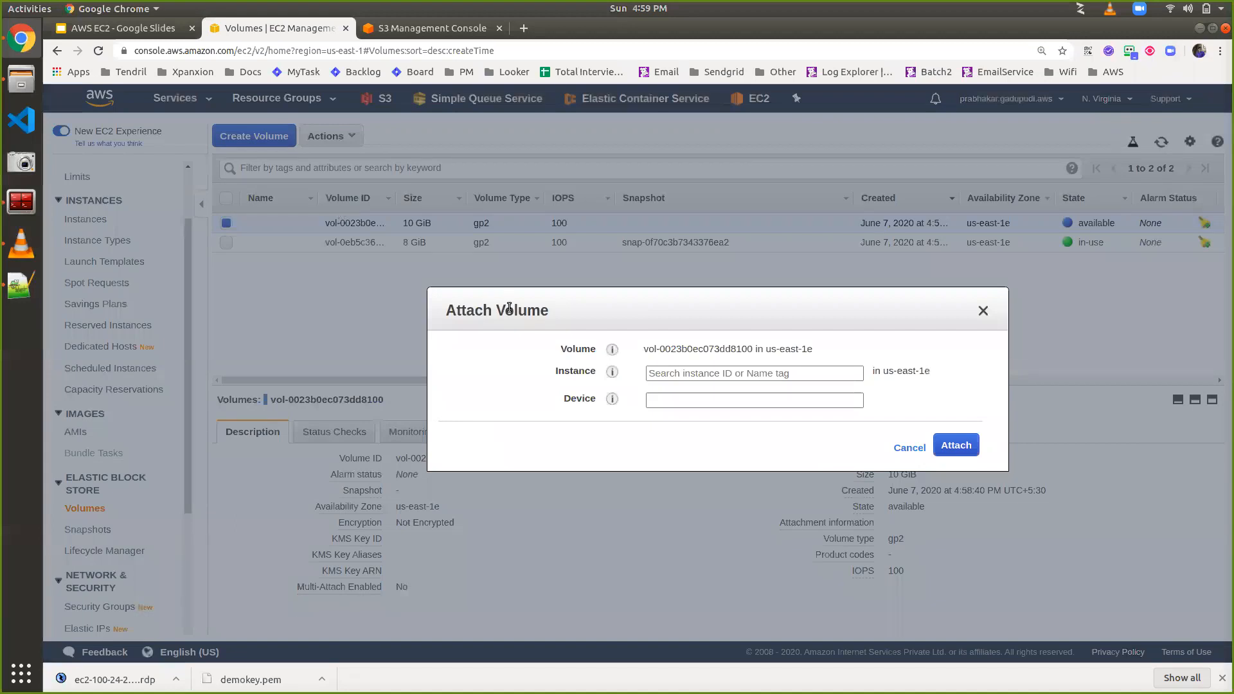
pyautogui.click(728, 373)
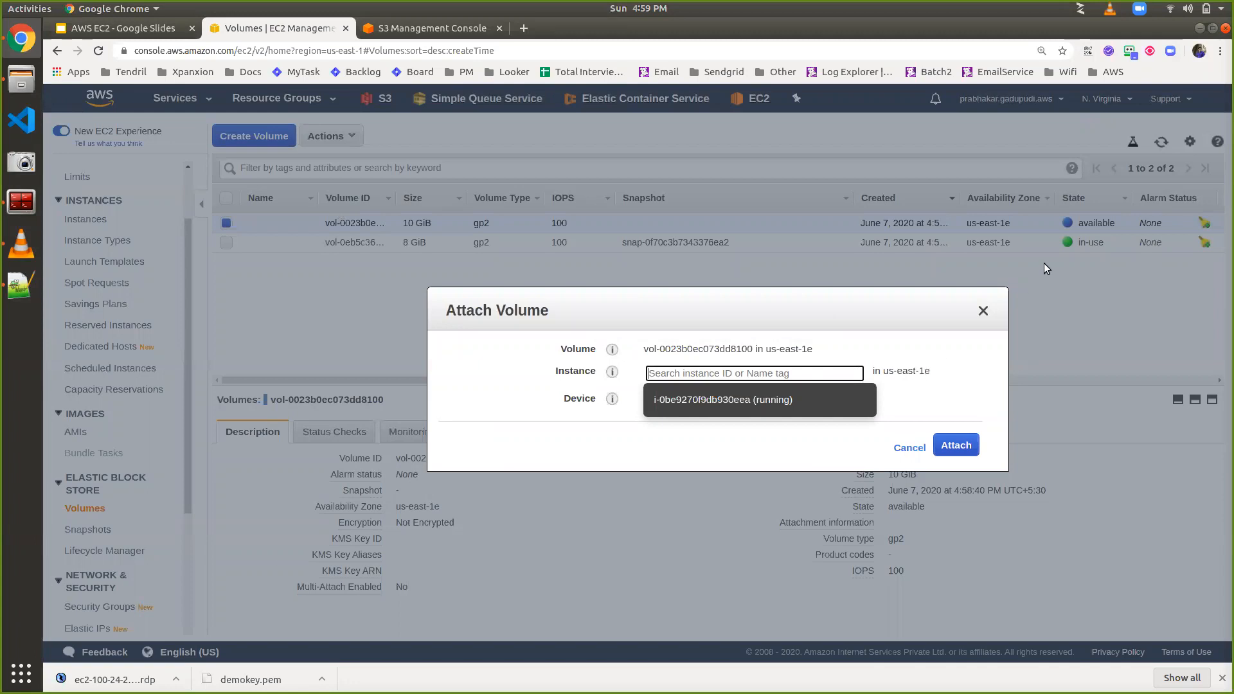
pyautogui.click(983, 310)
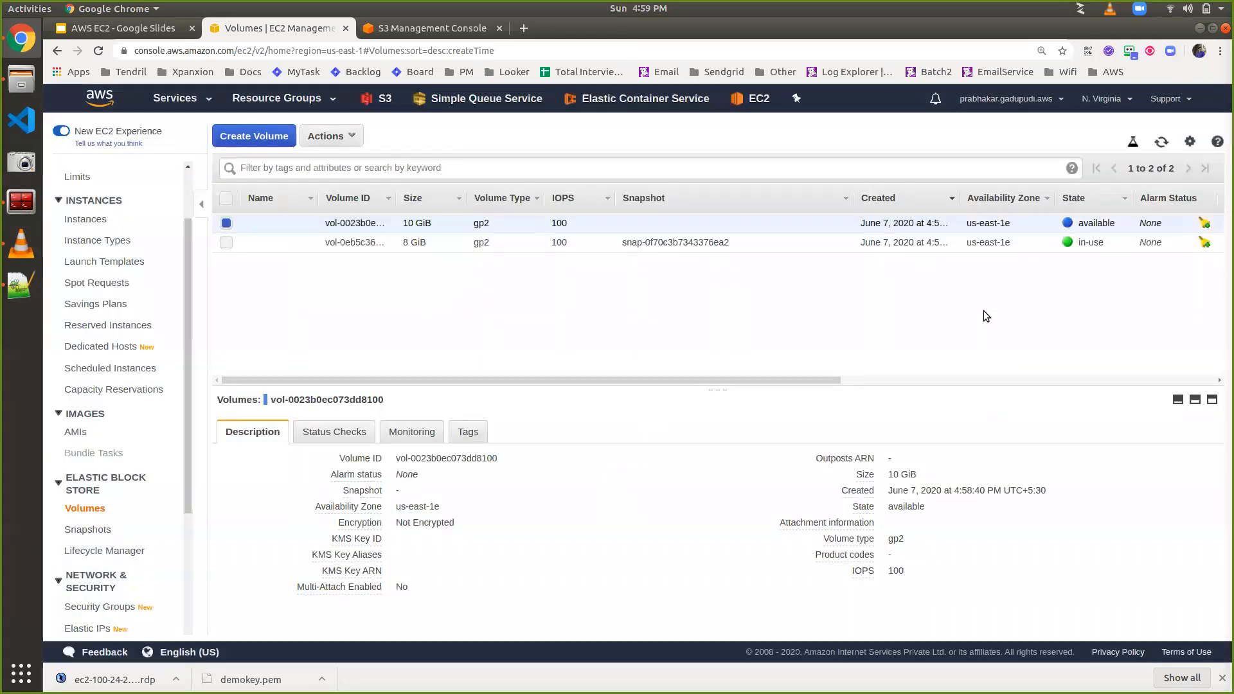
# Show the running t2.micro instance's details to check its availability zone
pyautogui.click(85, 219)
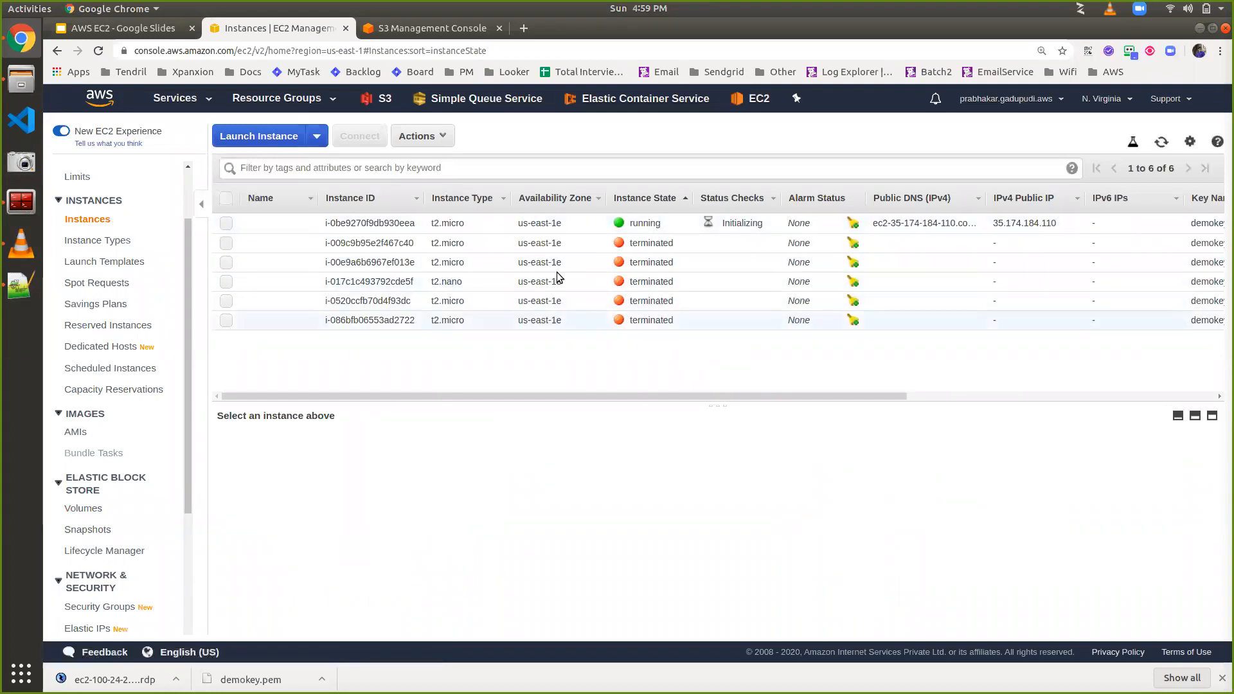
pyautogui.click(536, 225)
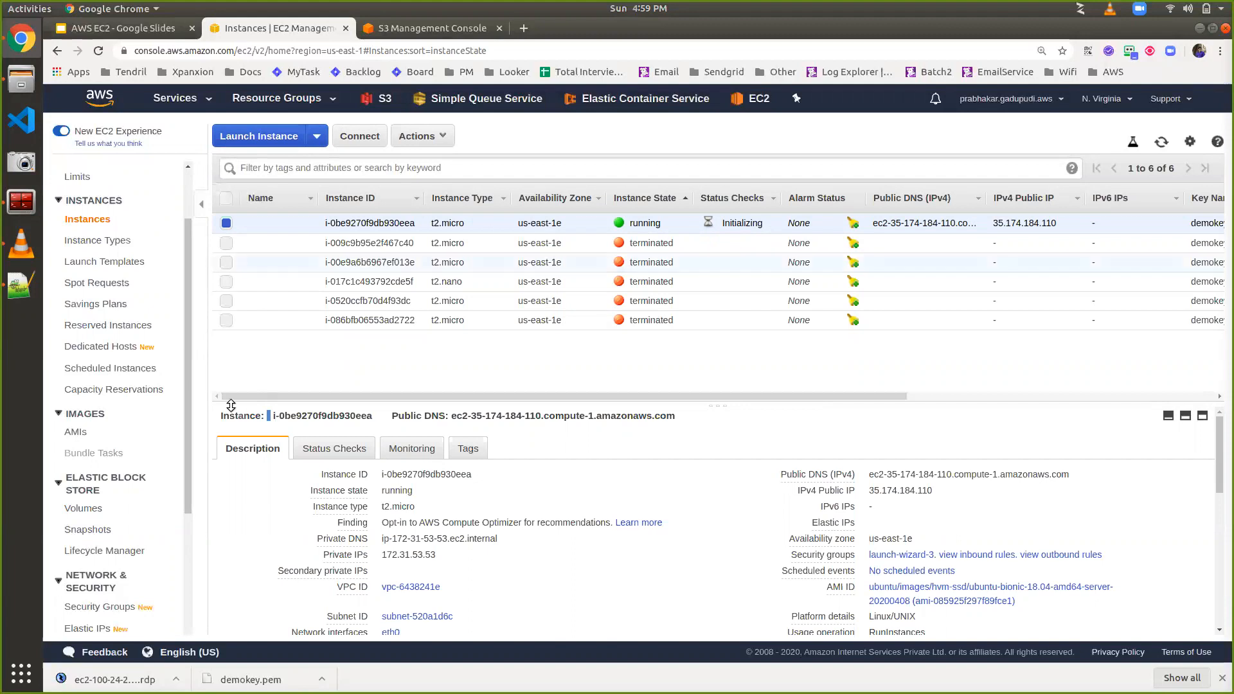
# Attach the available 10 GiB volume to the running instance as /dev/sdf and refresh the volume list
pyautogui.click(72, 508)
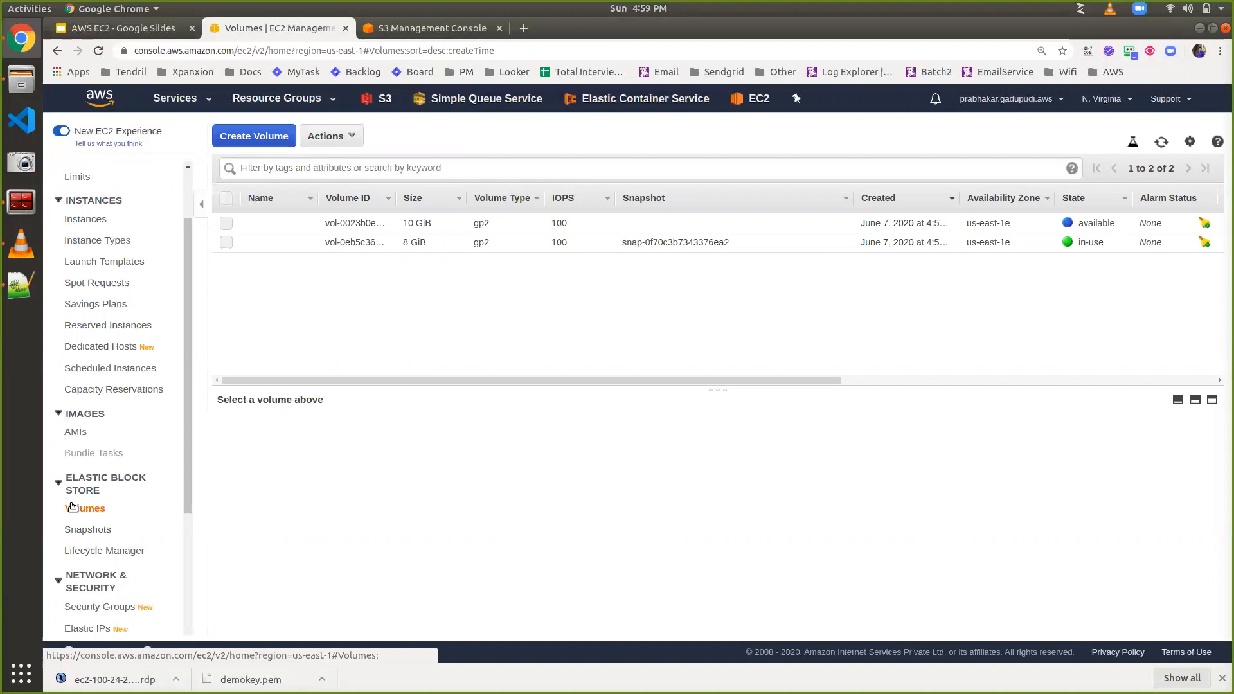
pyautogui.click(368, 221)
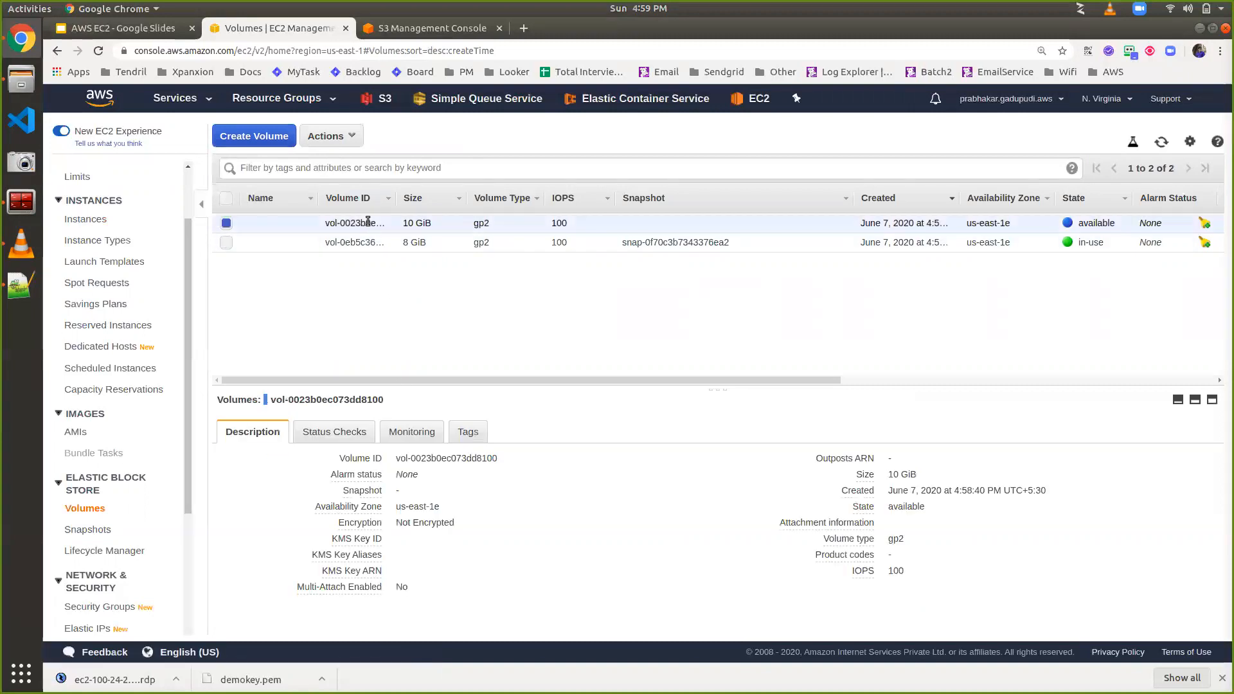
pyautogui.click(345, 135)
pyautogui.click(331, 212)
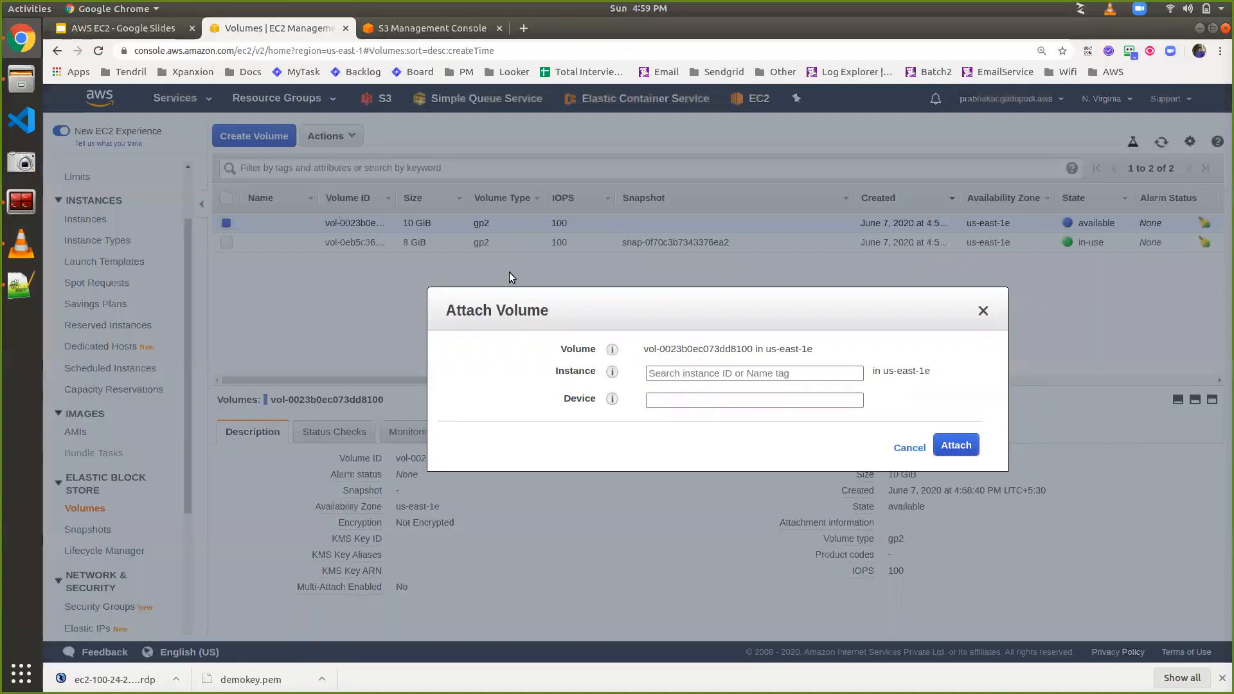
pyautogui.click(673, 372)
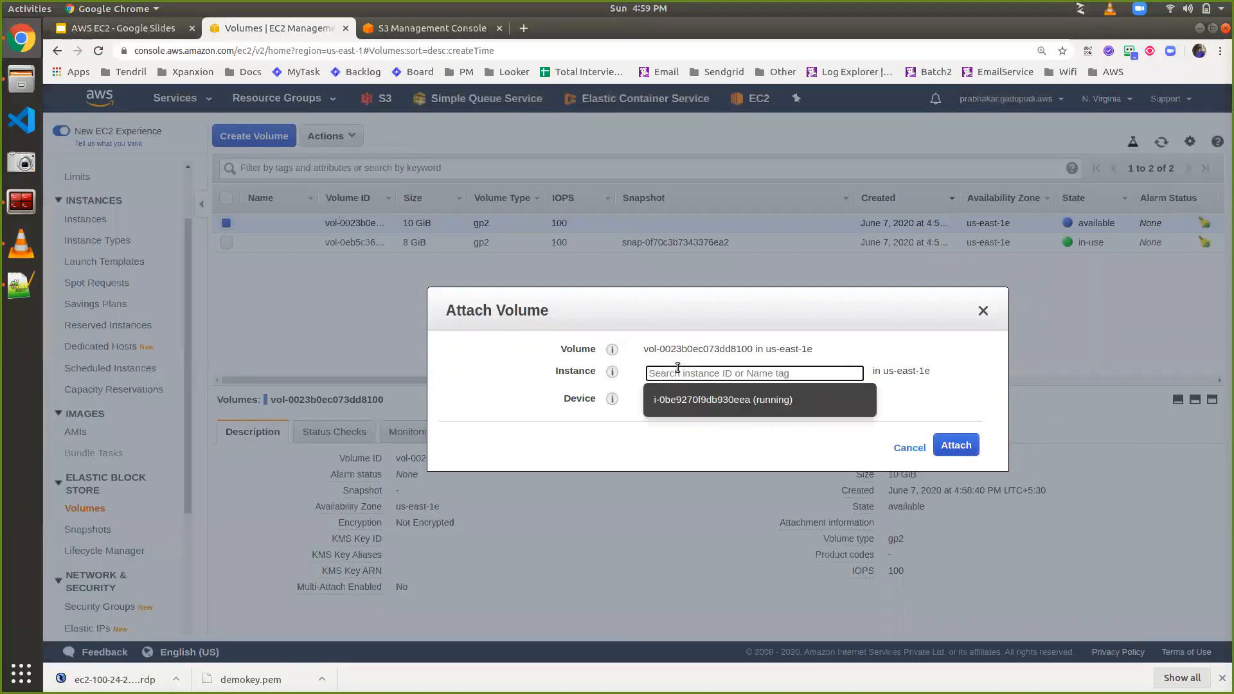
pyautogui.click(781, 400)
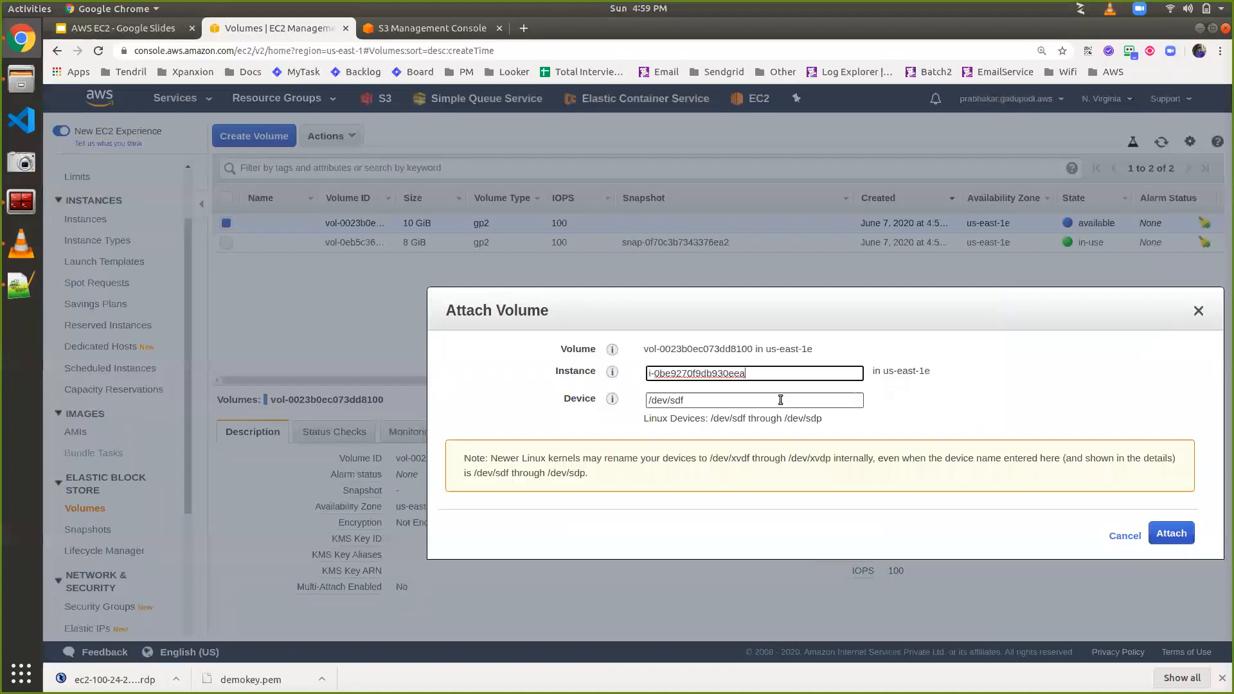
pyautogui.click(1171, 537)
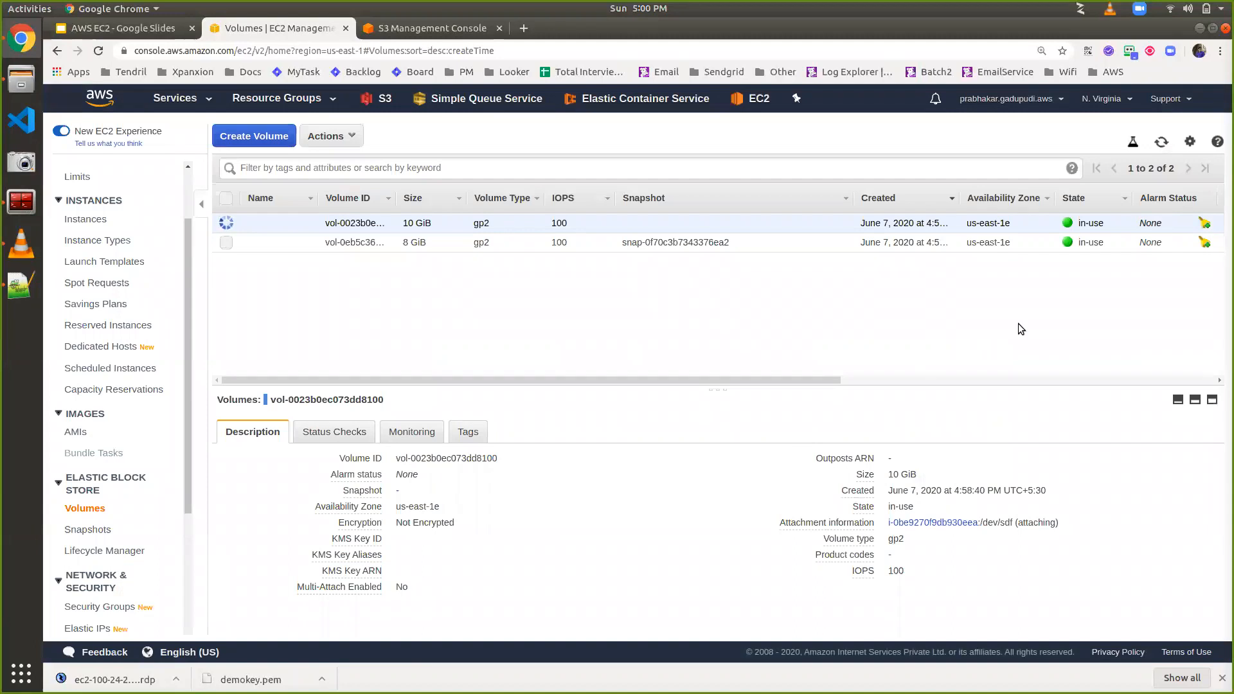
pyautogui.click(1163, 142)
pyautogui.click(1163, 142)
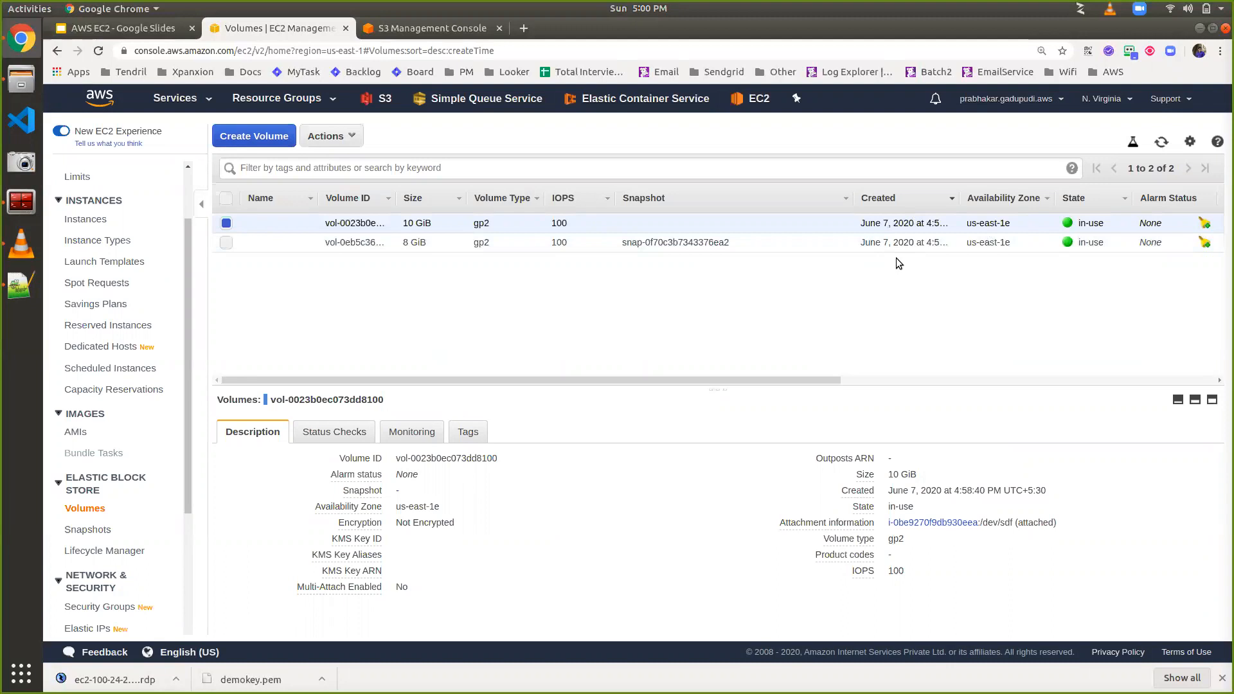
# Display the running instance's details in an enlarged pane to examine its block devices
pyautogui.click(99, 221)
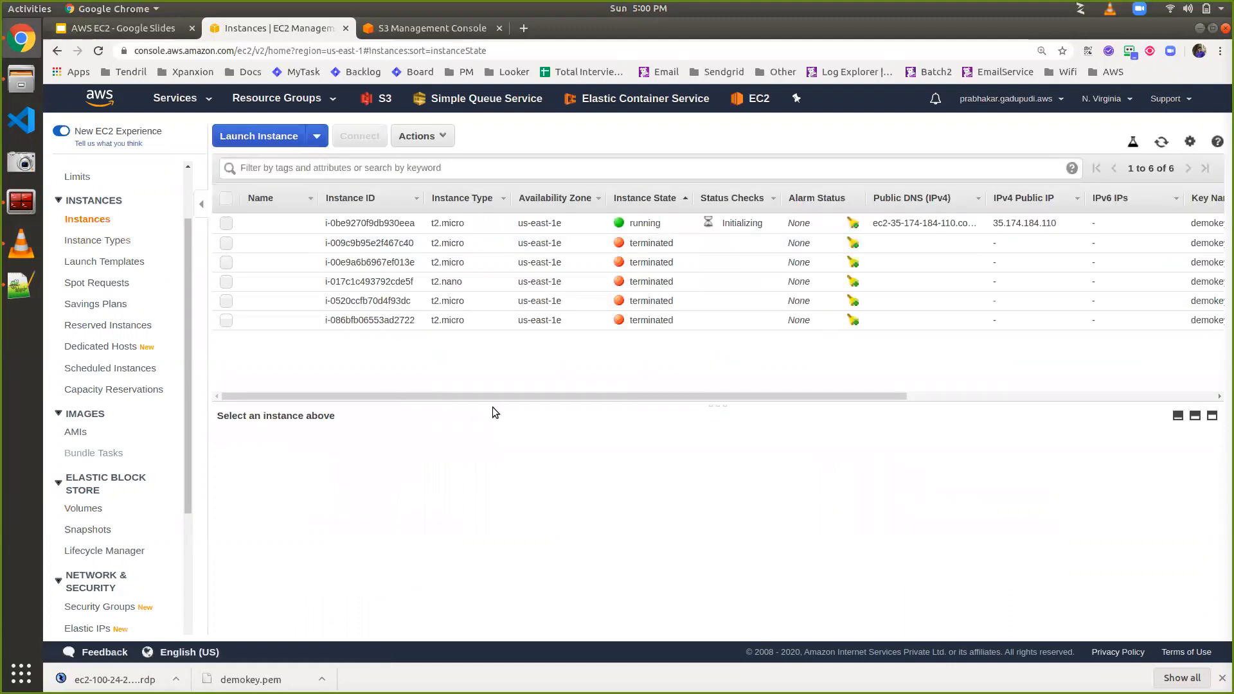
pyautogui.moveTo(502, 401); pyautogui.dragTo(516, 271)
pyautogui.click(555, 229)
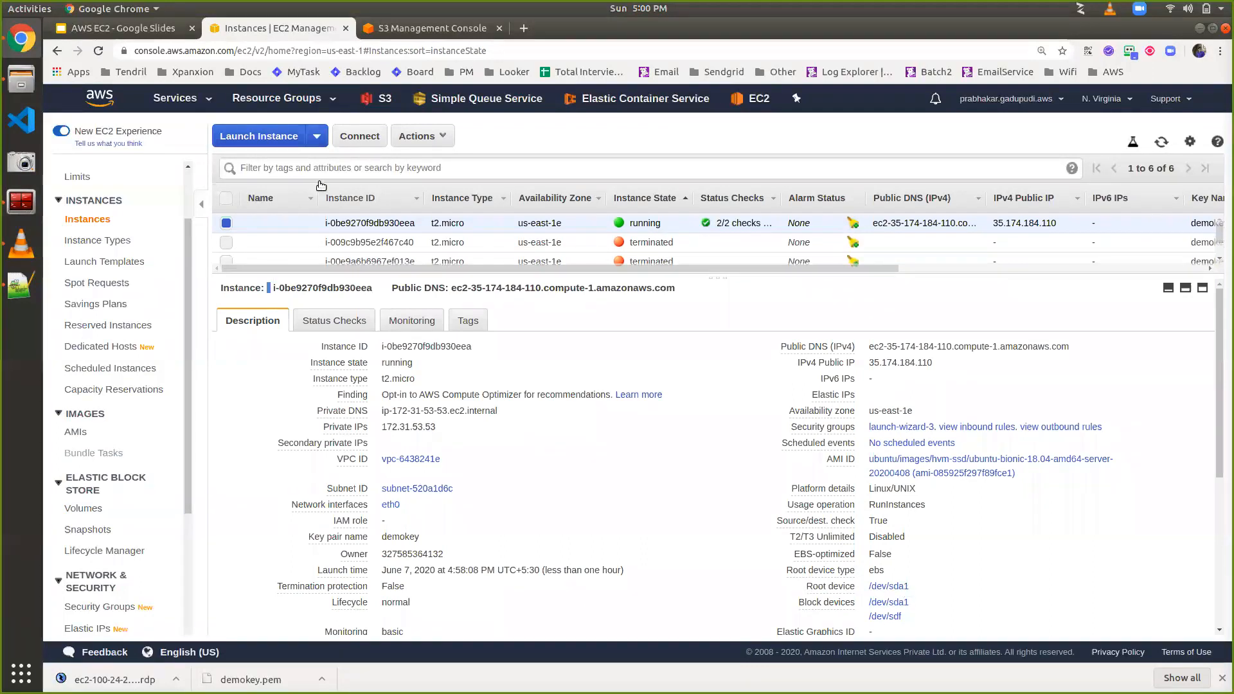
# Copy the example SSH command from the running instance's connection instructions
pyautogui.click(366, 146)
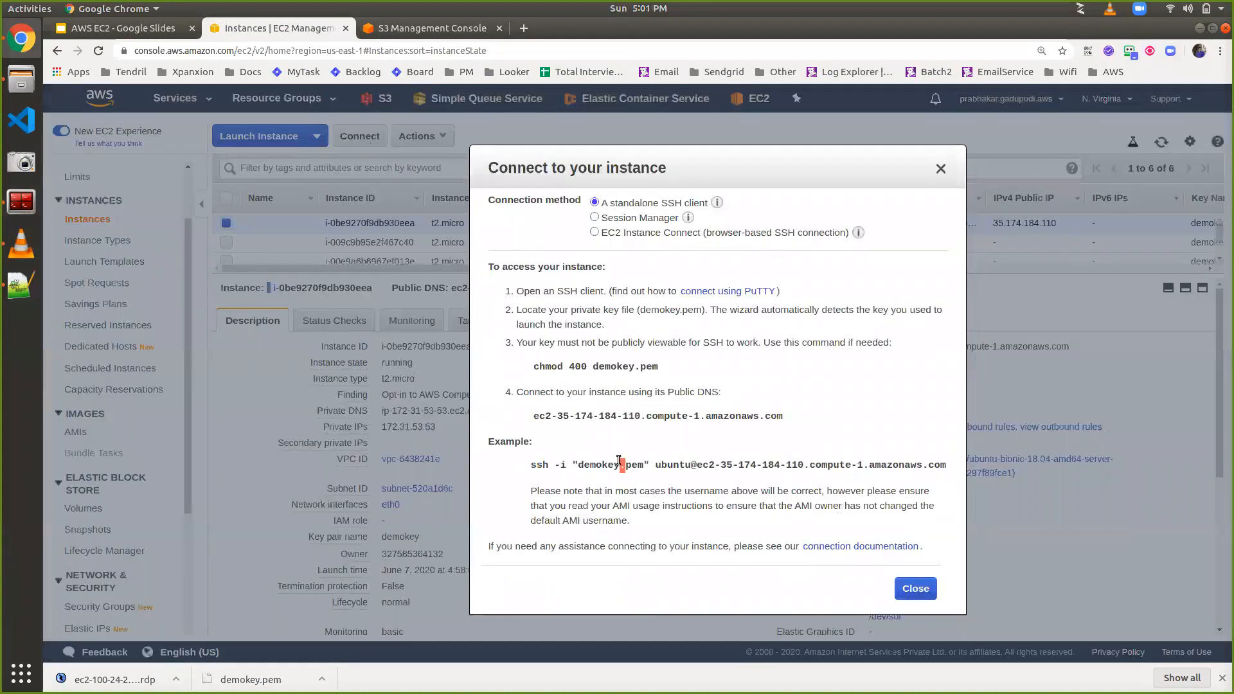
pyautogui.tripleClick(618, 461)
pyautogui.hotkey('ctrl', 'c')
# Switch to Terminator, run the copied SSH command and answer yes to accept the host key
pyautogui.hotkey('alt', 'Tab')
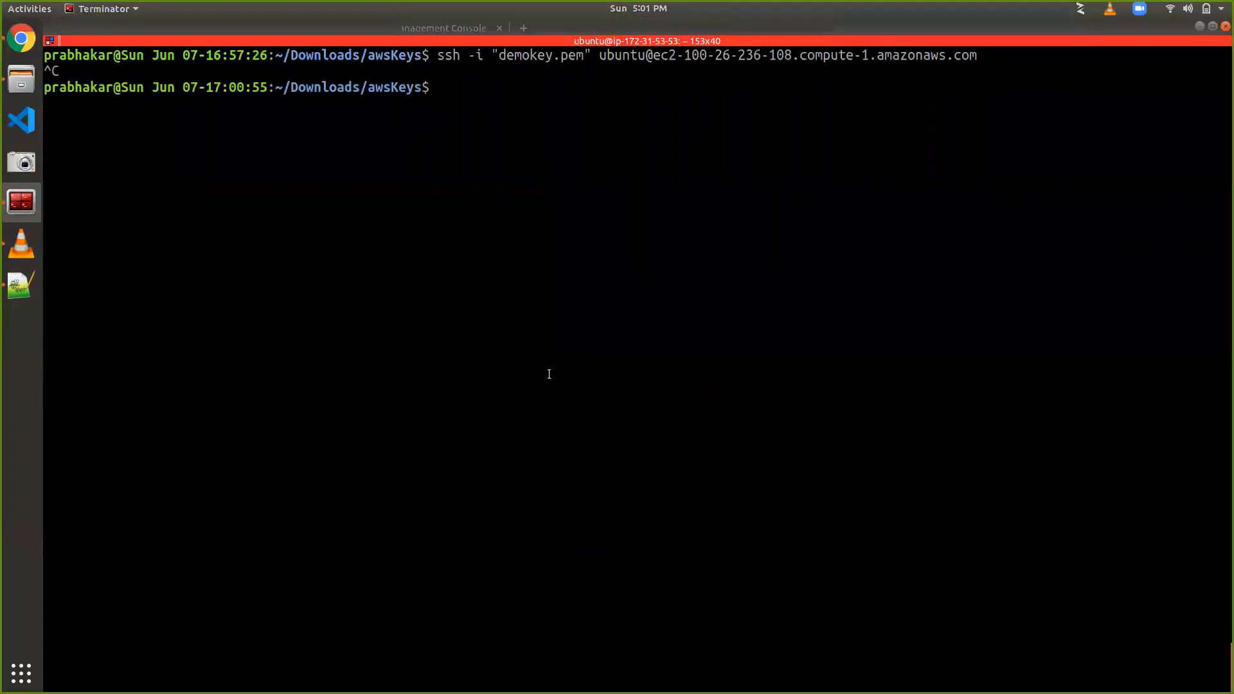
pyautogui.hotkey('ctrl', 'shift', 'v')
pyautogui.press('Return')
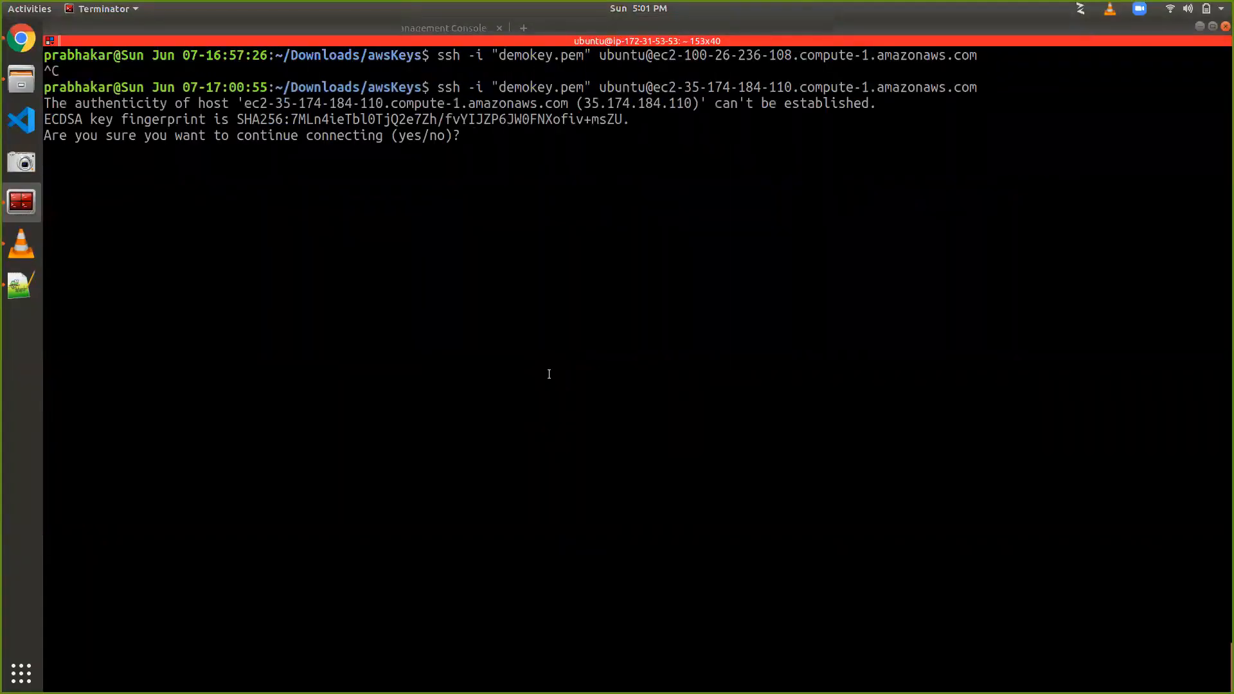
pyautogui.write('yes')
pyautogui.press('Return')
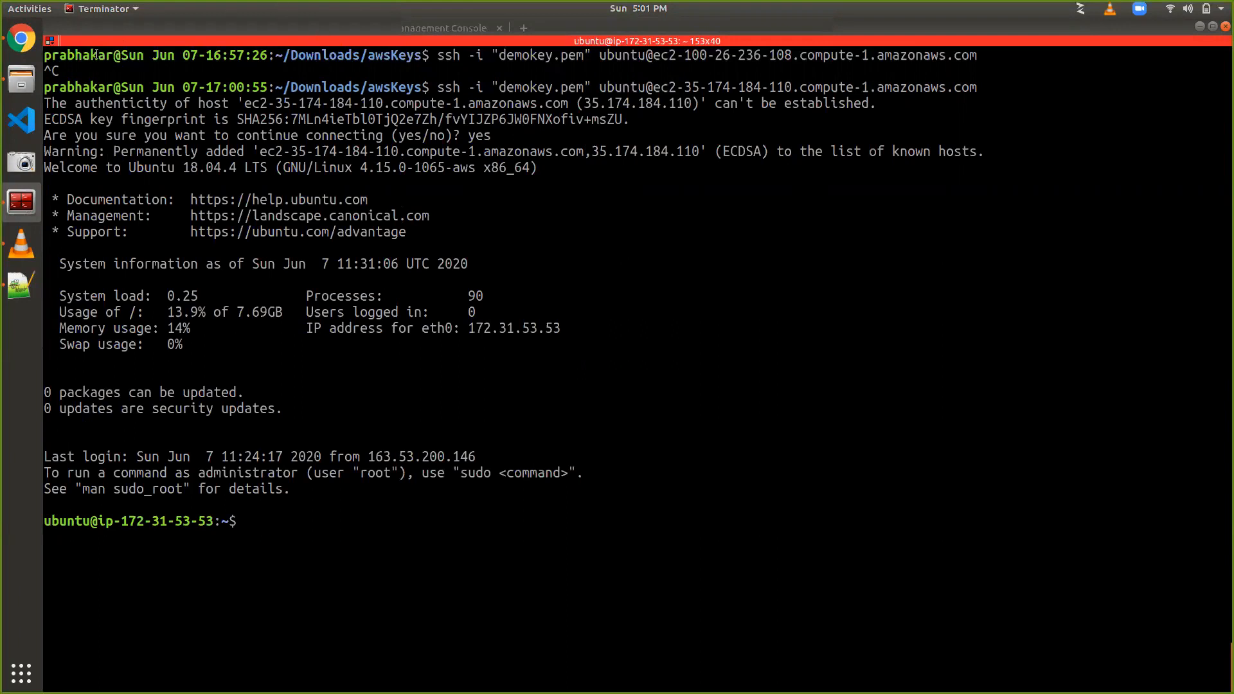
# Switch back to Chrome and close the instance's connection instructions
pyautogui.click(21, 39)
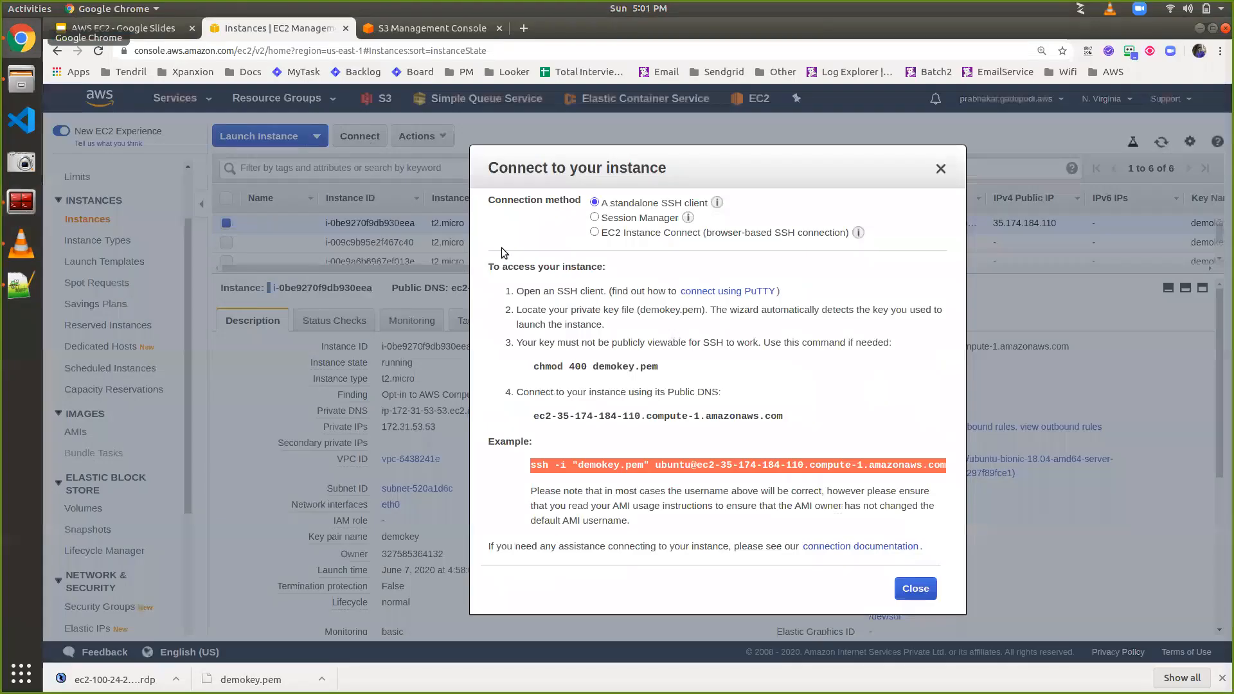
pyautogui.click(902, 594)
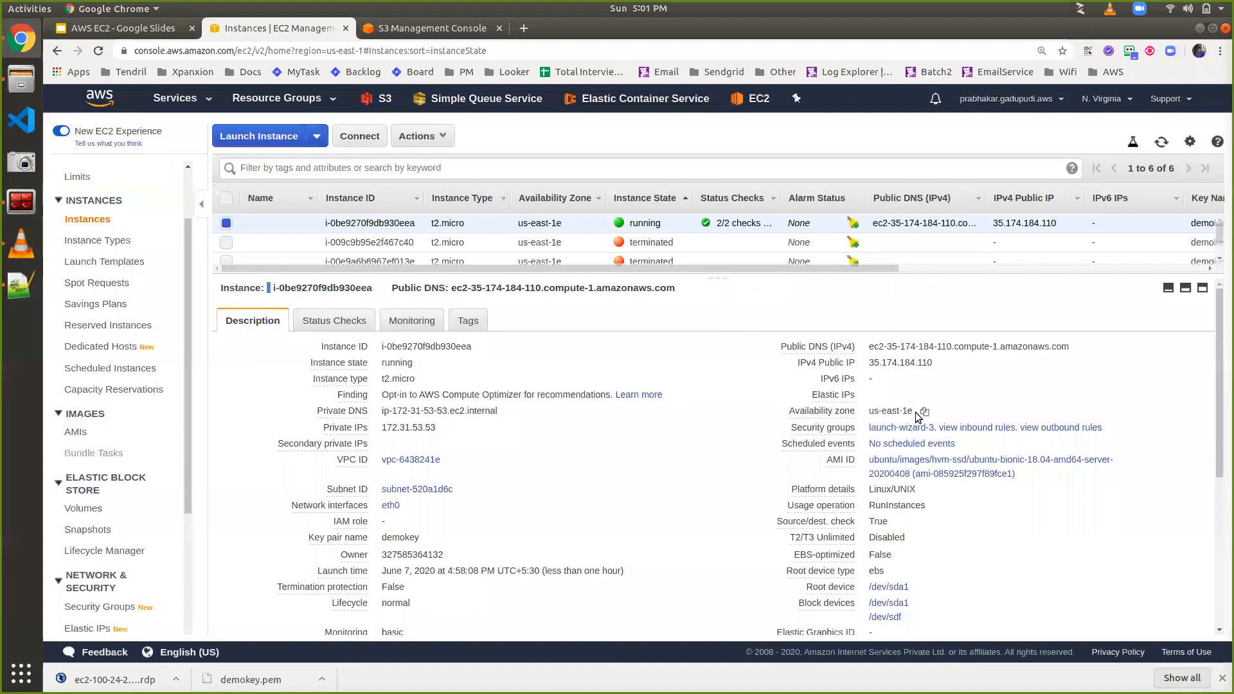